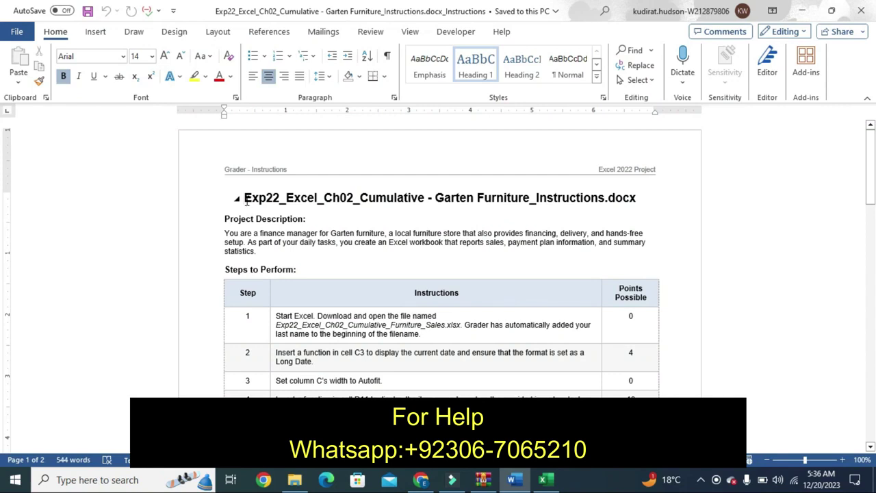
Try enlarging the document title to 22 pt and 16 pt with yellow highlight, then undo back to plain
{"action": "mouse_move", "coordinate": [346, 205]}
{"action": "left_mouse_down"}
{"action": "mouse_move", "coordinate": [661, 215]}
{"action": "mouse_move", "coordinate": [657, 202]}
{"action": "left_mouse_up"}
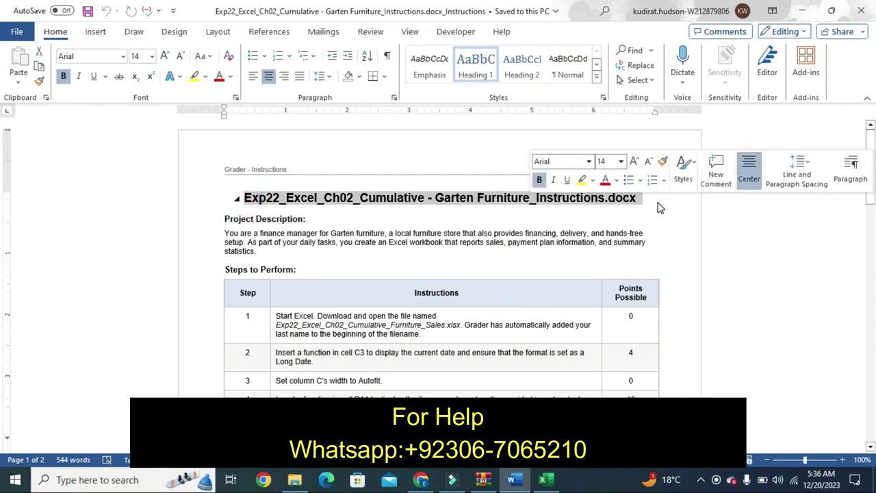
{"action": "left_click", "coordinate": [620, 162]}
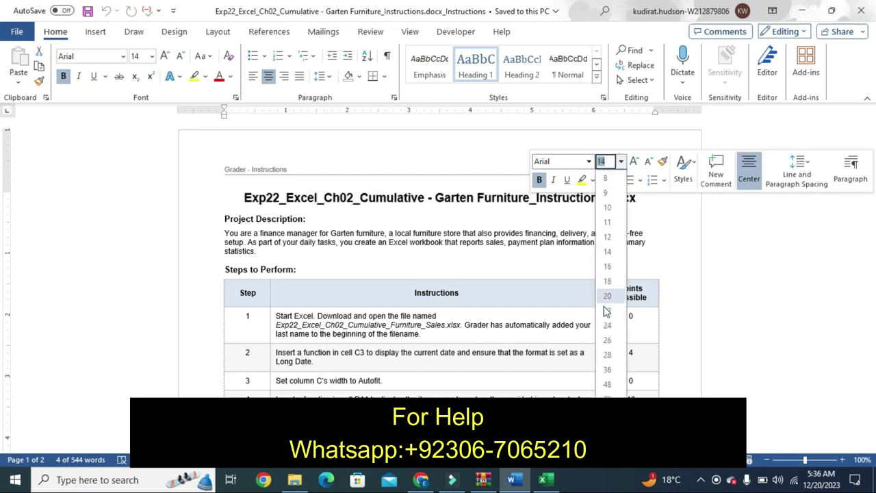
{"action": "left_click", "coordinate": [606, 312]}
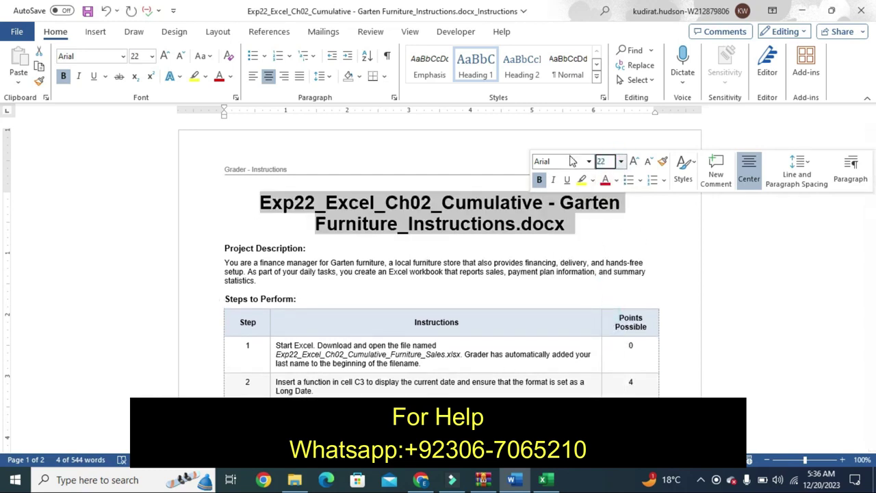
{"action": "left_click", "coordinate": [581, 179]}
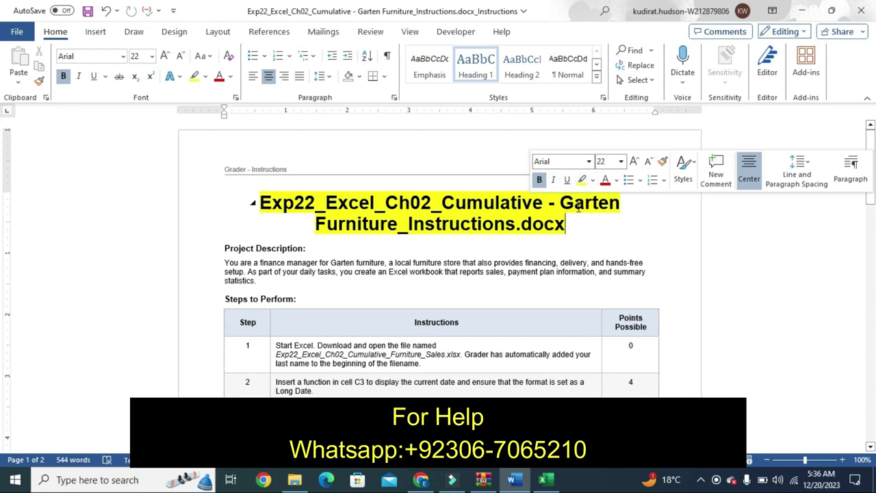
{"action": "left_click", "coordinate": [621, 161]}
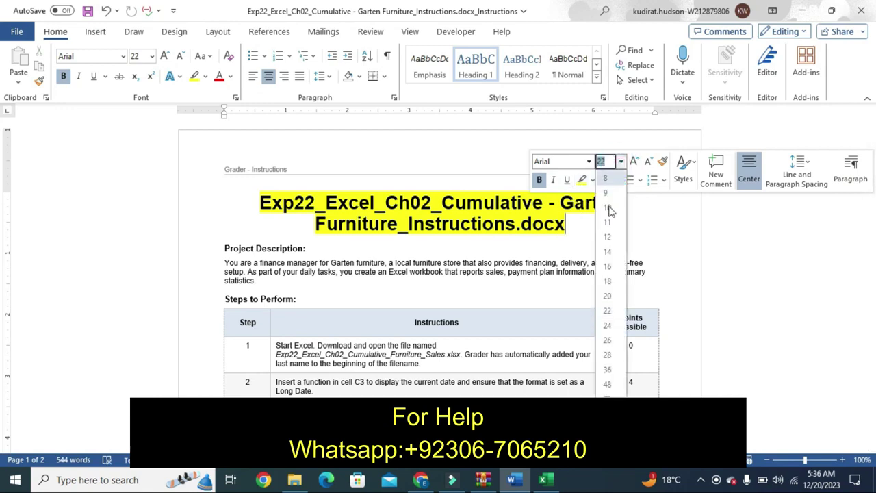
{"action": "left_click", "coordinate": [608, 266]}
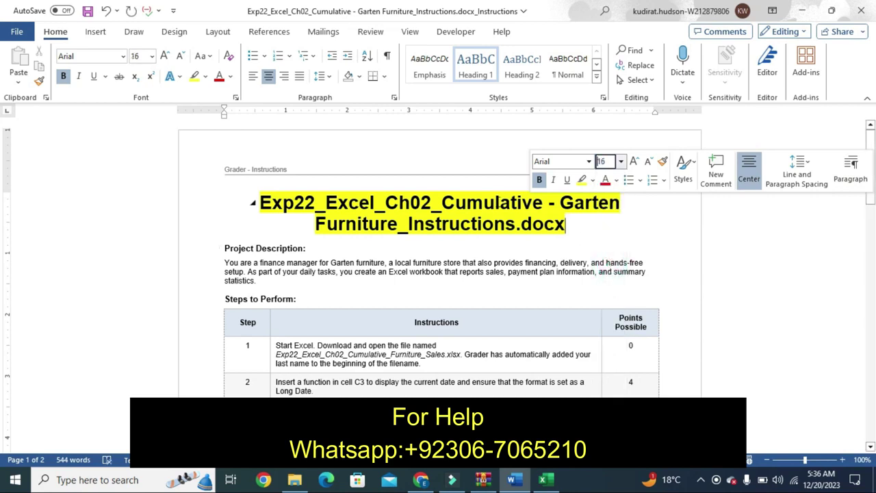
{"action": "key", "text": "ctrl+z"}
{"action": "key", "text": "ctrl+z"}
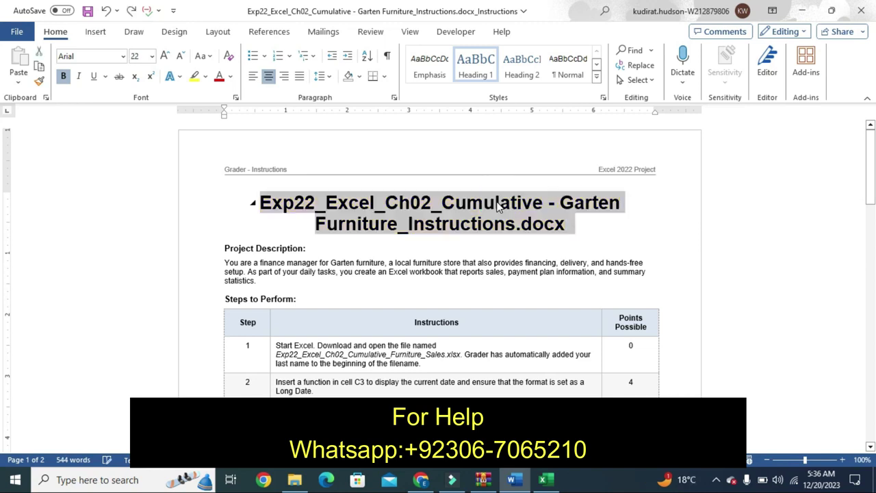
{"action": "key", "text": "ctrl+z"}
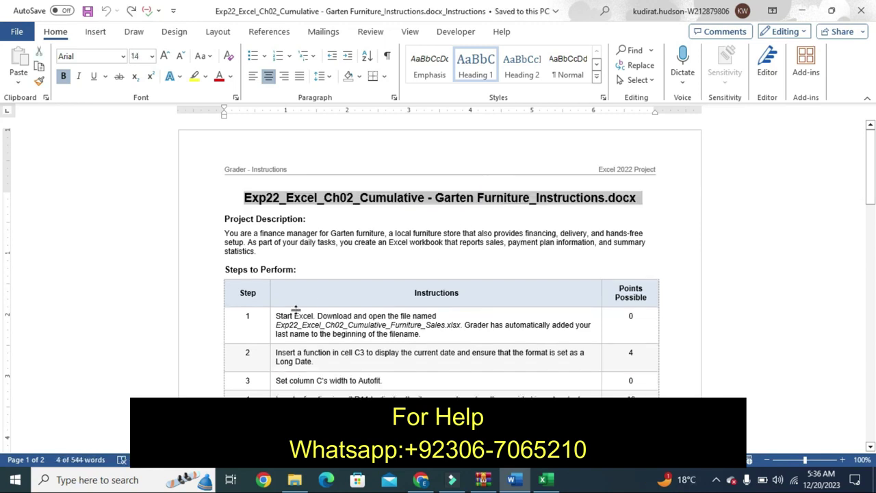
Highlight the step 1 instruction in yellow and check cell G16 in the sales workbook
{"action": "left_click", "coordinate": [269, 334]}
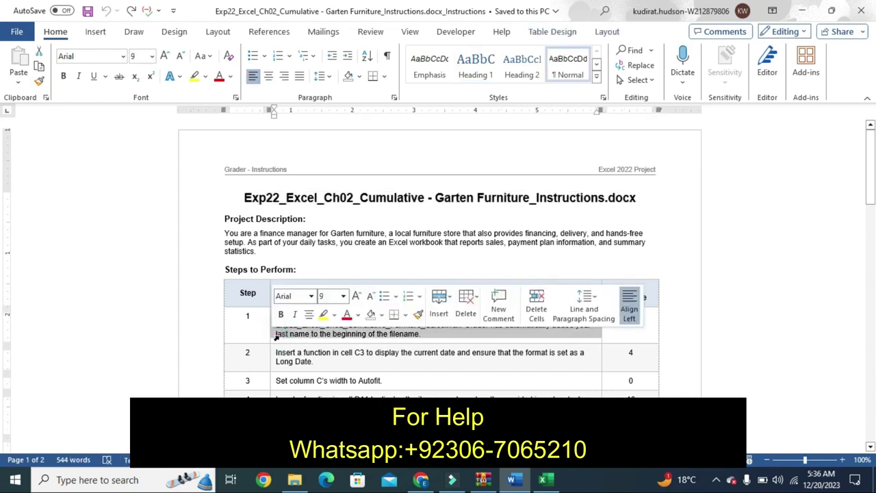
{"action": "left_click", "coordinate": [325, 316]}
{"action": "left_click", "coordinate": [330, 342]}
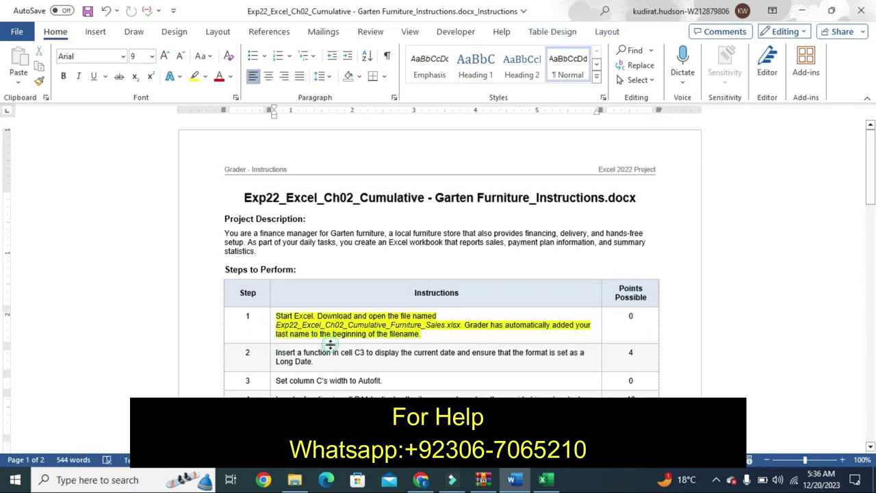
{"action": "left_click", "coordinate": [545, 479]}
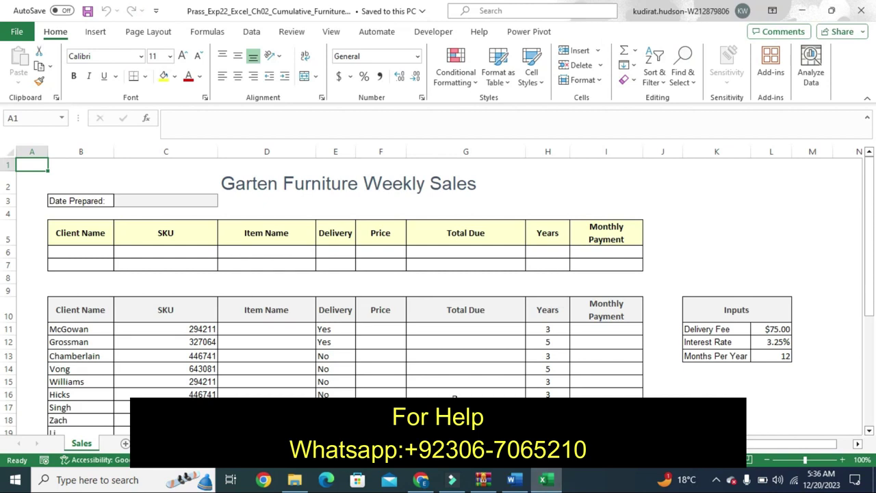
{"action": "left_click", "coordinate": [454, 394]}
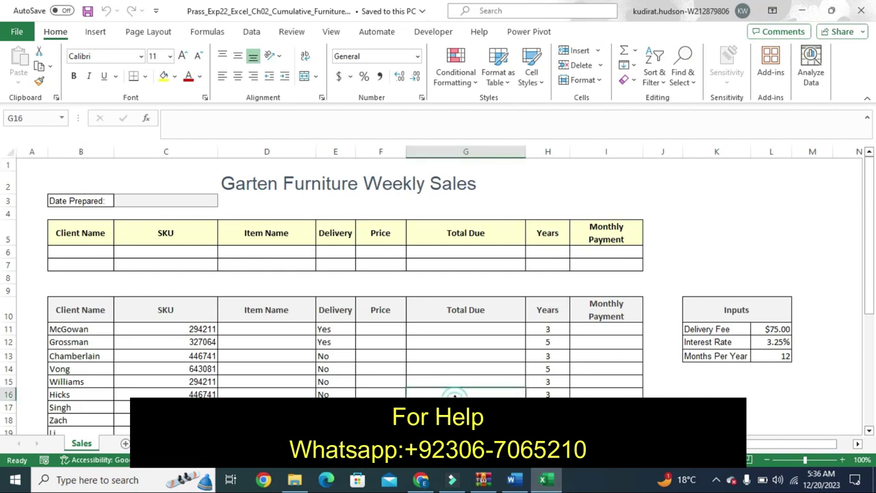
{"action": "left_click", "coordinate": [512, 479]}
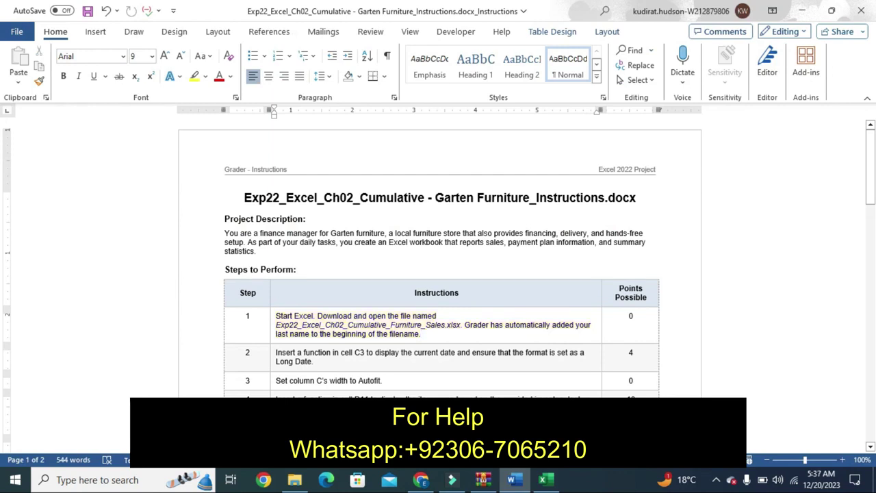
Highlight the step 2 instruction in yellow
{"action": "left_click", "coordinate": [273, 364]}
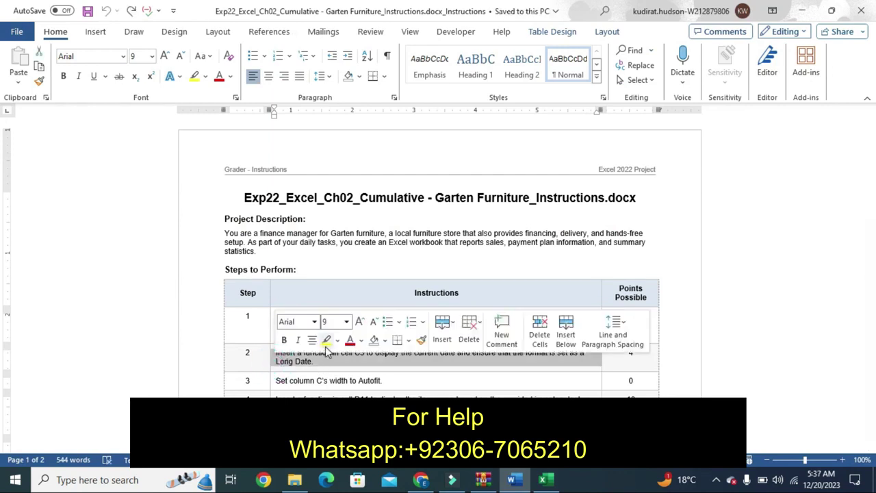
{"action": "left_click", "coordinate": [327, 341]}
{"action": "left_click", "coordinate": [329, 356]}
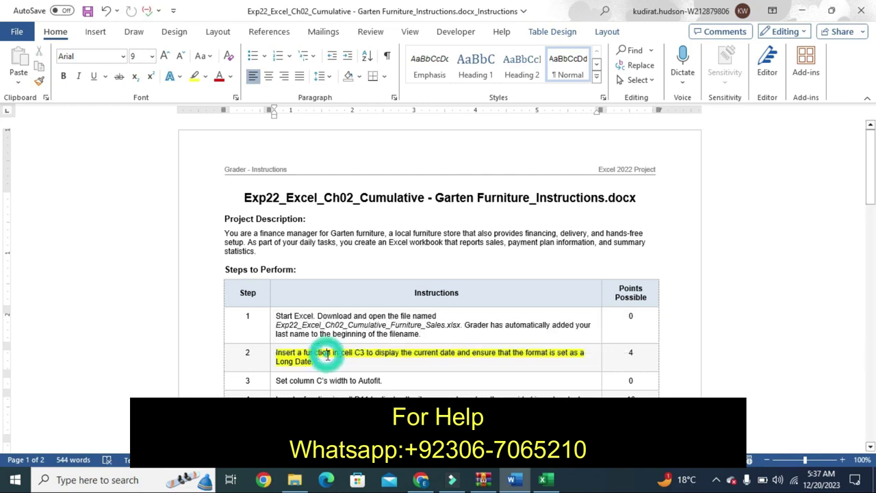
{"action": "left_click", "coordinate": [543, 479]}
Enter a DATE formula with arguments 20,12,2023 in the Date Prepared cell C3
{"action": "left_click", "coordinate": [156, 206]}
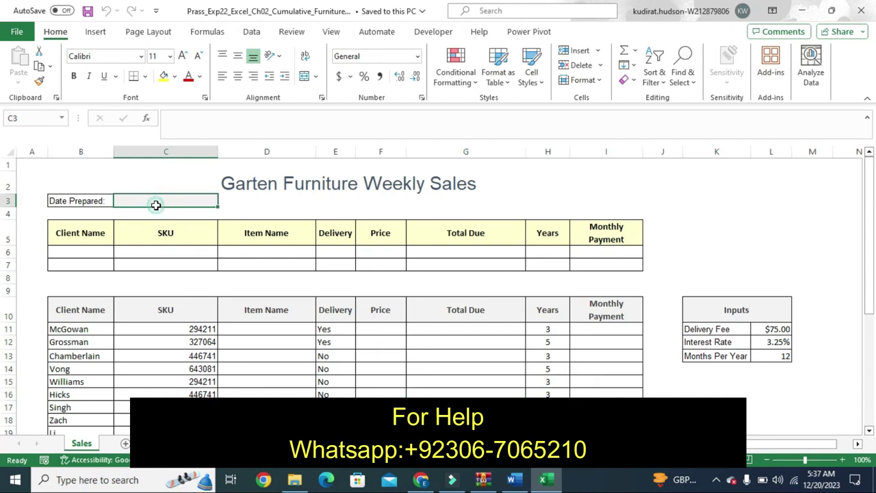
{"action": "type", "text": "=date"}
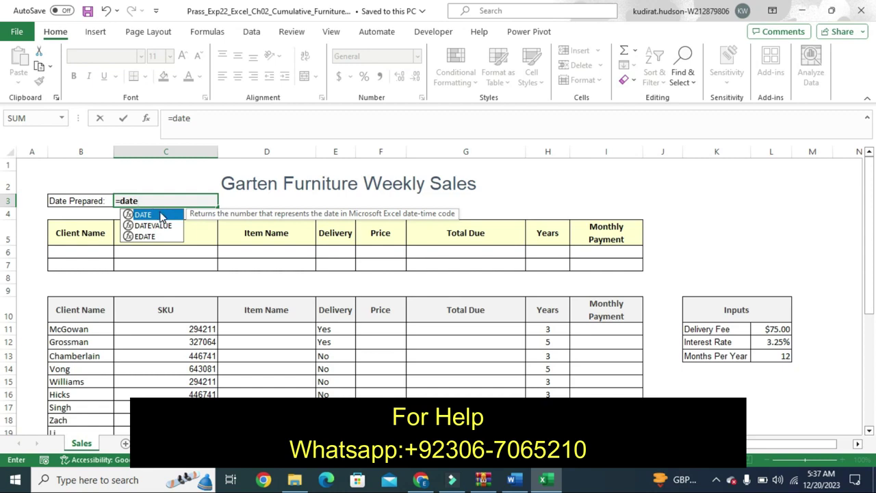
{"action": "double_click", "coordinate": [159, 214]}
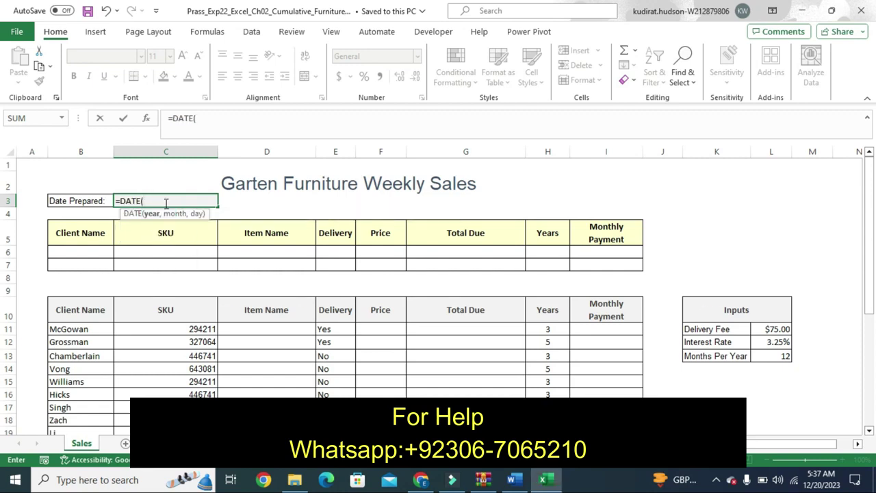
{"action": "type", "text": "20"}
{"action": "type", "text": ",12"}
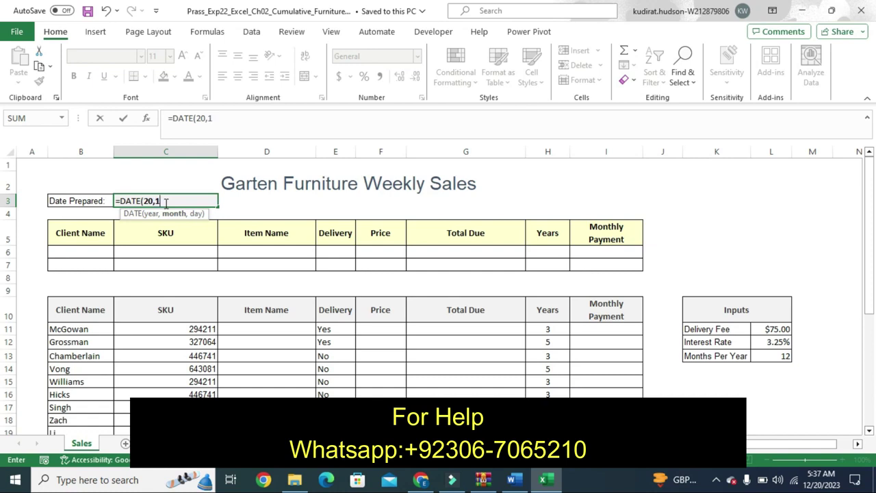
{"action": "type", "text": ",2"}
{"action": "type", "text": "023"}
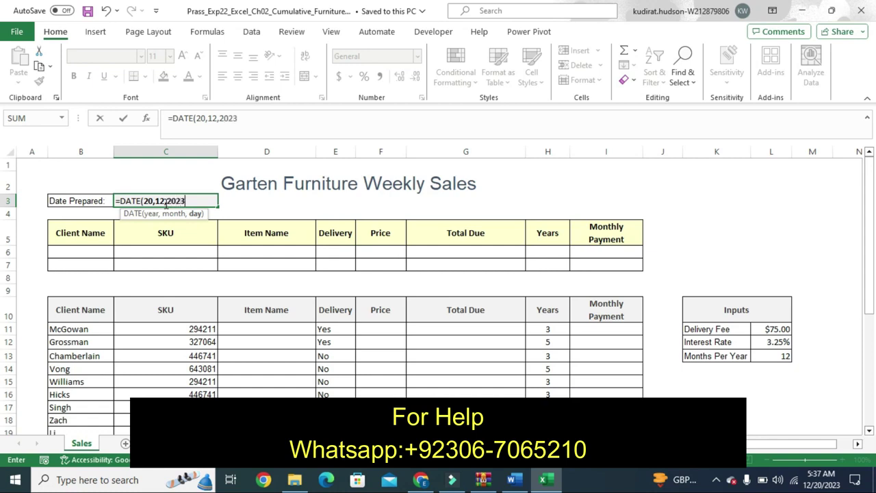
{"action": "key", "text": "Return"}
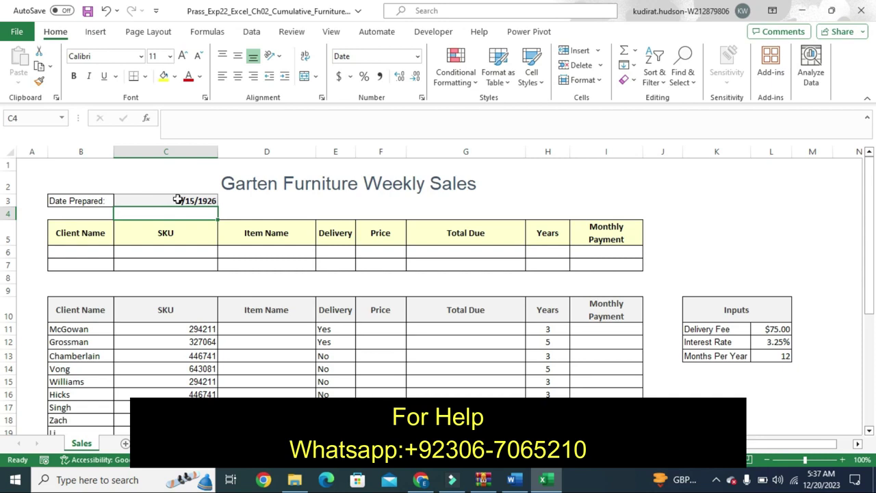
Apply the Long Date number format to cell C3
{"action": "left_click", "coordinate": [177, 200]}
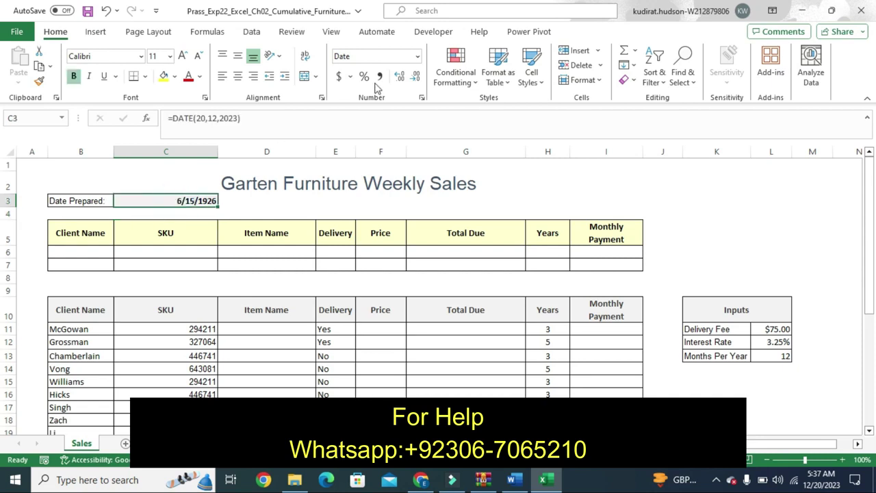
{"action": "left_click", "coordinate": [418, 58]}
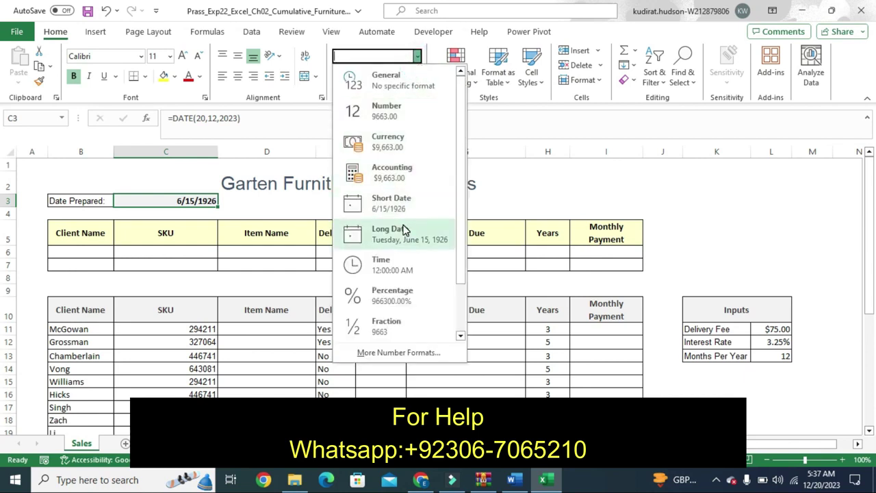
{"action": "left_click", "coordinate": [404, 230]}
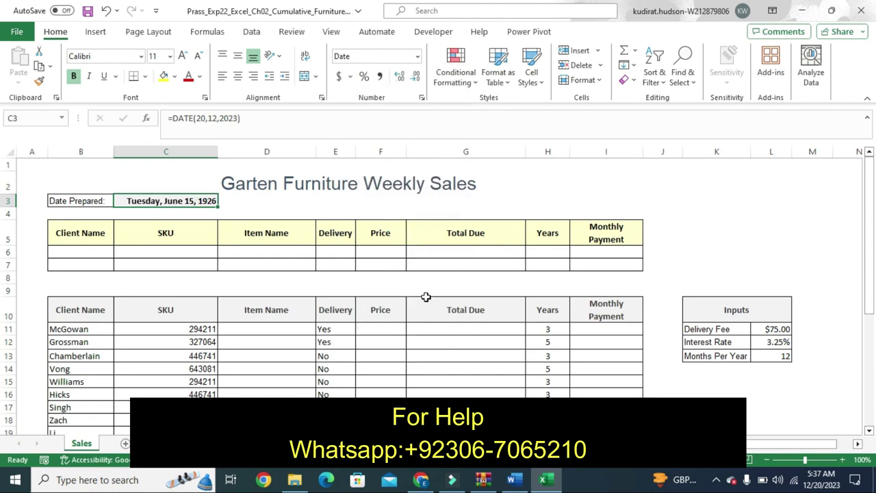
Correct C3's formula to =DATE(2023,12,20) so it shows Wednesday, December 20, 2023
{"action": "double_click", "coordinate": [170, 199]}
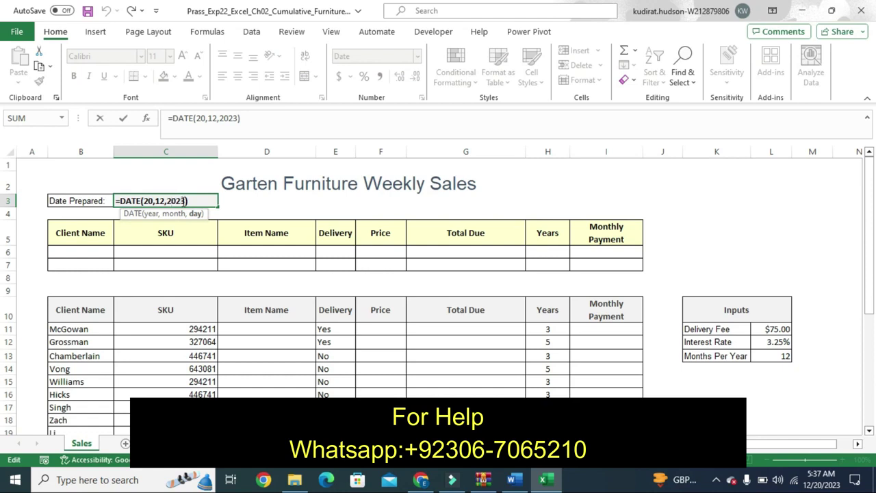
{"action": "left_click", "coordinate": [186, 201]}
{"action": "key", "text": "BackSpace"}
{"action": "key", "text": "BackSpace"}
{"action": "key", "text": "BackSpace"}
{"action": "key", "text": "BackSpace"}
{"action": "key", "text": "BackSpace"}
{"action": "key", "text": "BackSpace"}
{"action": "key", "text": "BackSpace"}
{"action": "key", "text": "BackSpace"}
{"action": "type", "text": "23,"}
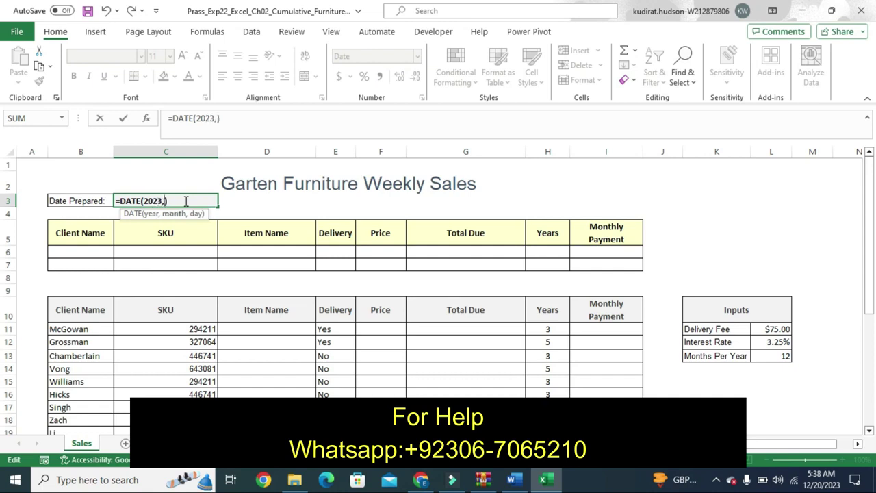
{"action": "type", "text": "12,"}
{"action": "type", "text": "20"}
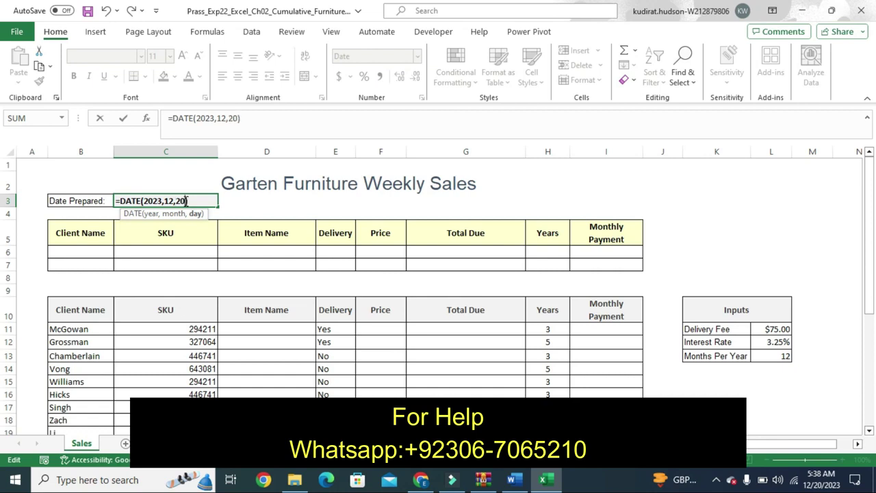
{"action": "key", "text": "Return"}
{"action": "left_click", "coordinate": [185, 200]}
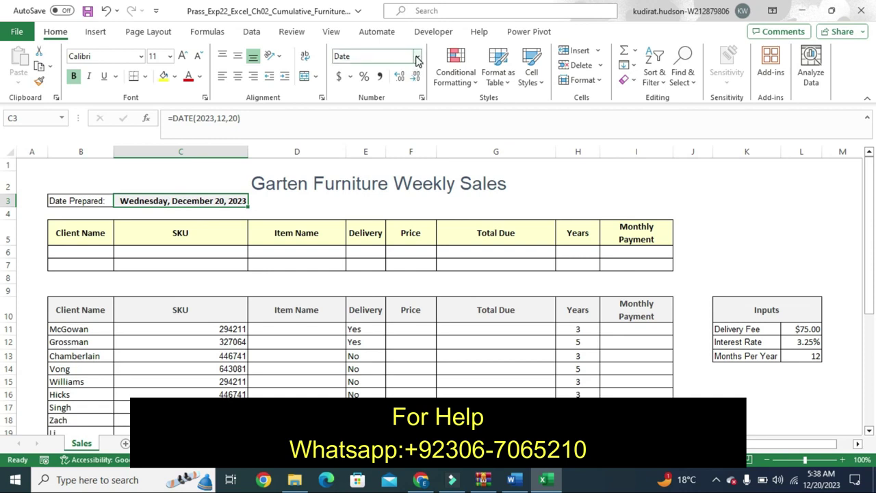
{"action": "left_click", "coordinate": [515, 479]}
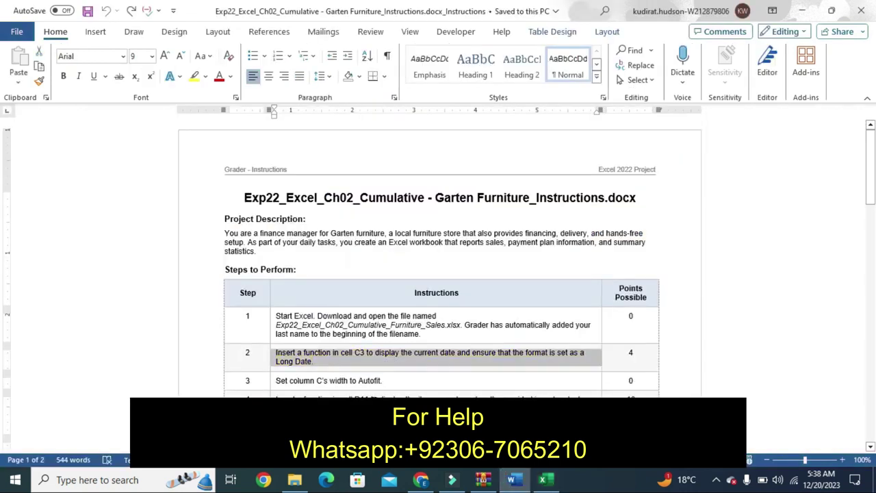
Highlight the step 3 instruction in yellow
{"action": "left_click", "coordinate": [272, 383]}
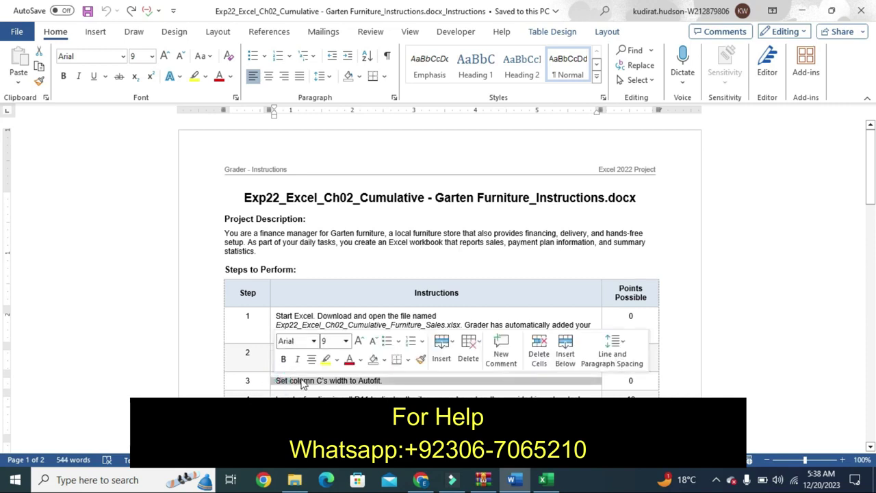
{"action": "left_click", "coordinate": [325, 363]}
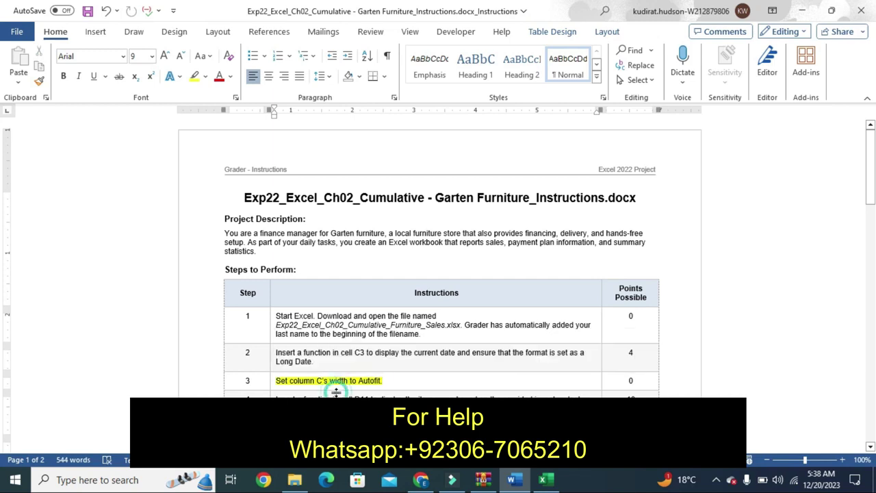
{"action": "left_click", "coordinate": [540, 481]}
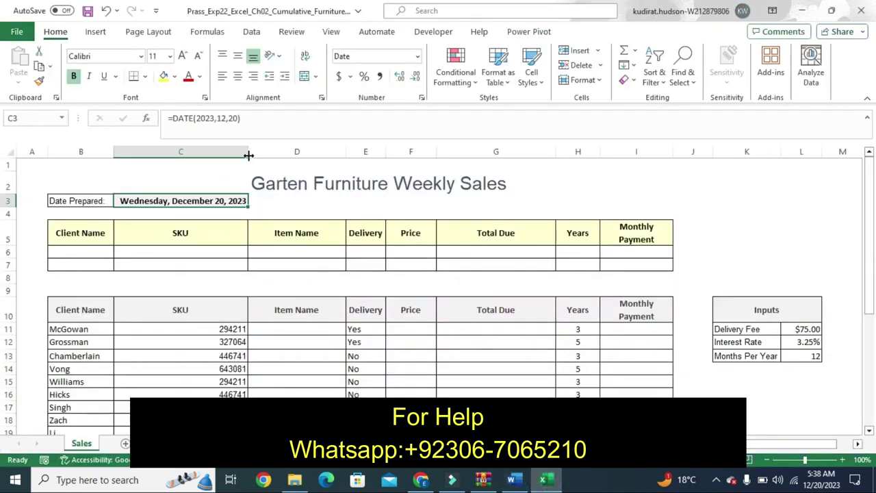
Remove step 3's highlight and highlight the step 4 item-name lookup instruction instead
{"action": "left_click", "coordinate": [513, 479]}
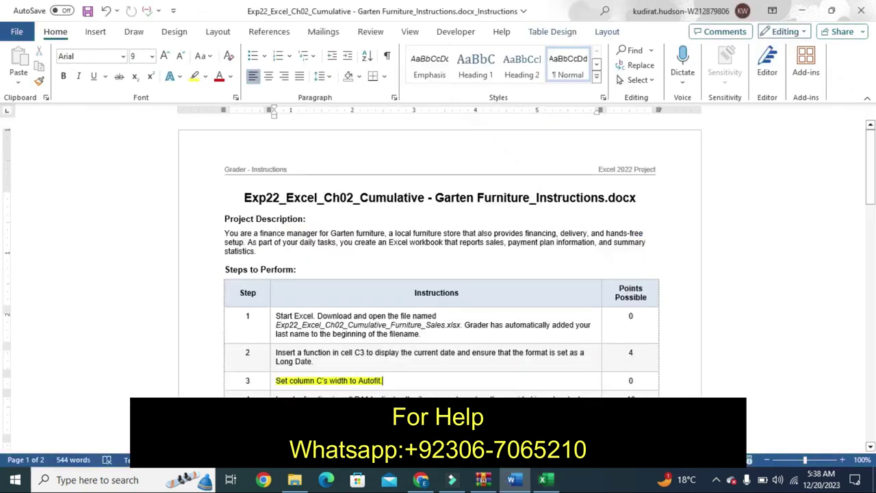
{"action": "key", "text": "ctrl+s"}
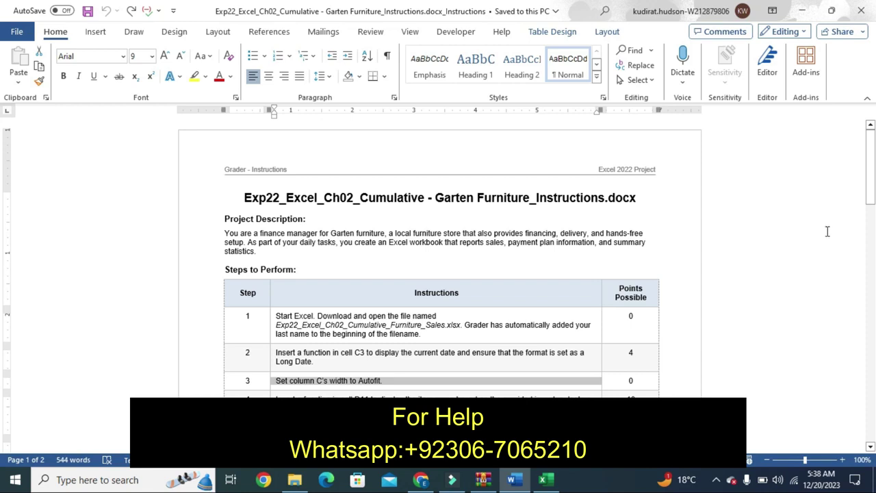
{"action": "left_click_drag", "start_coordinate": [872, 198], "coordinate": [871, 215]}
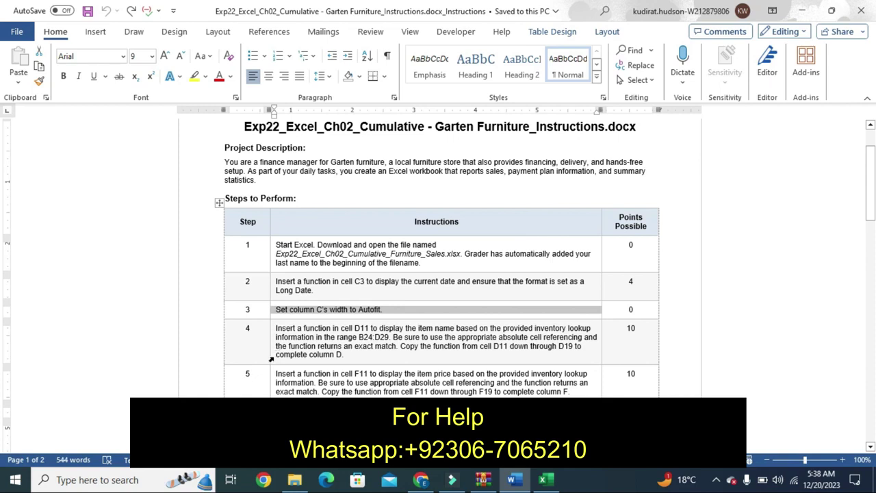
{"action": "left_click", "coordinate": [272, 359]}
{"action": "left_click", "coordinate": [326, 337]}
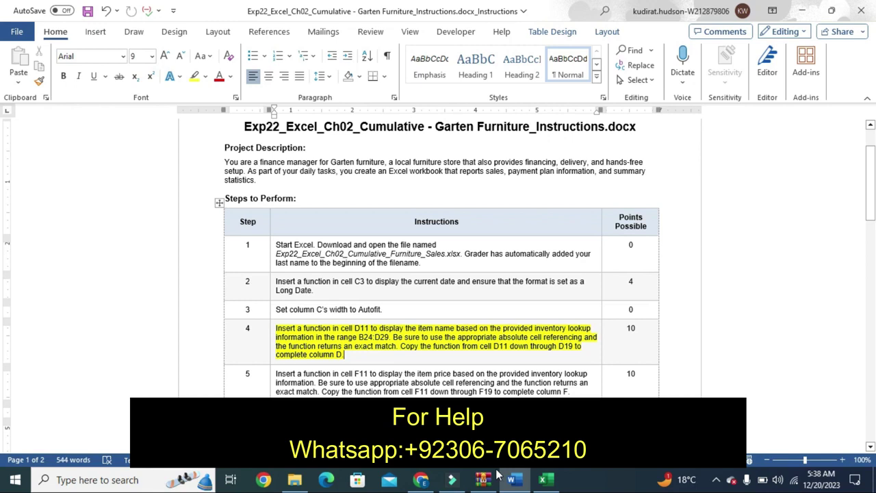
{"action": "left_click", "coordinate": [547, 483]}
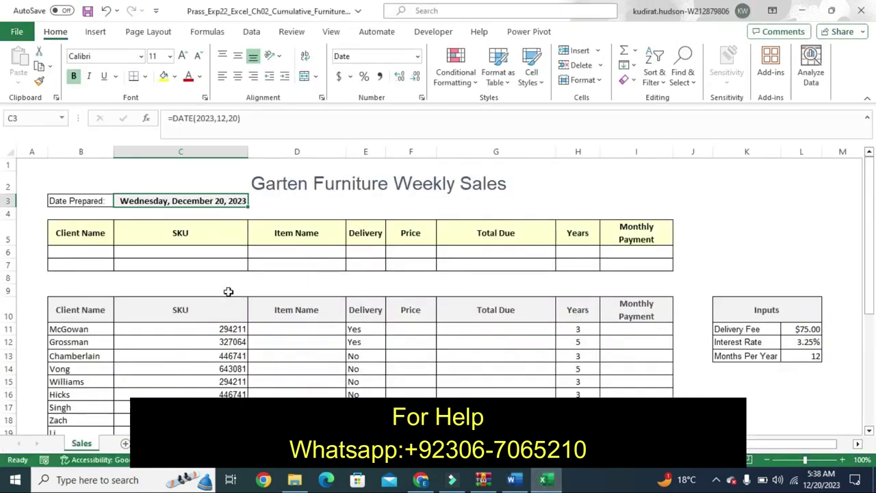
Start a VLOOKUP in D11 using the SKU in C11 as the lookup value
{"action": "left_click", "coordinate": [295, 329]}
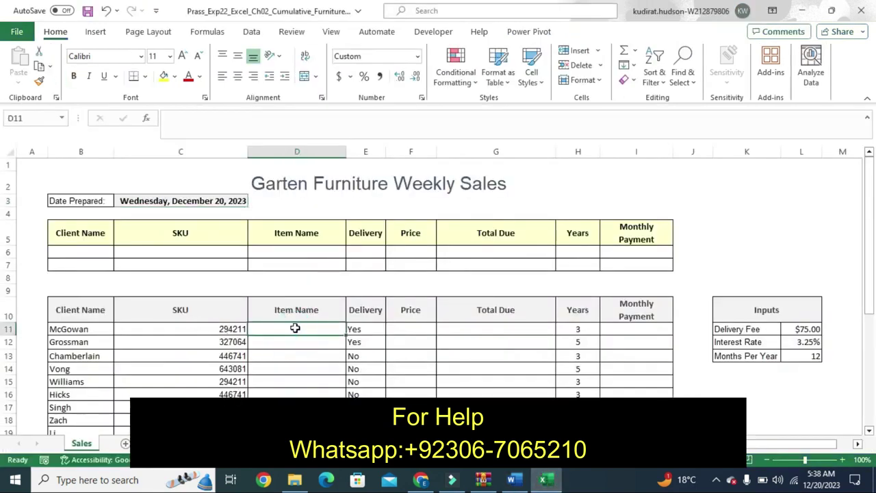
{"action": "type", "text": "=vl"}
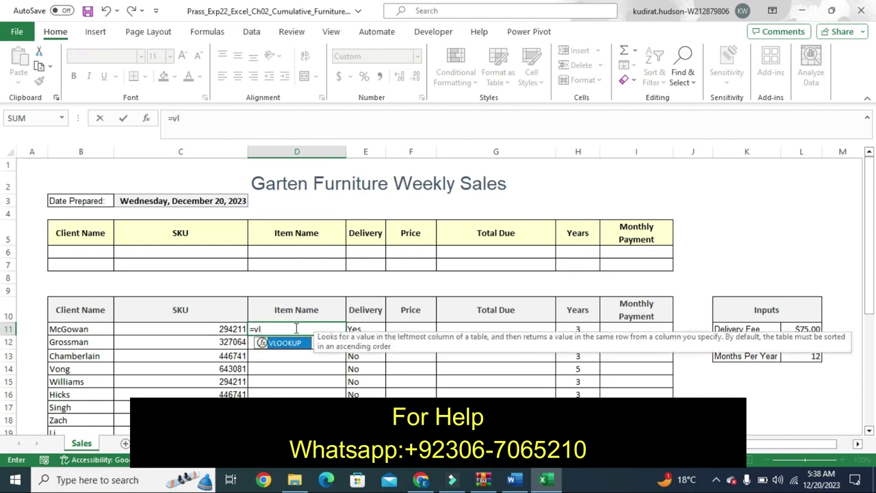
{"action": "double_click", "coordinate": [284, 342]}
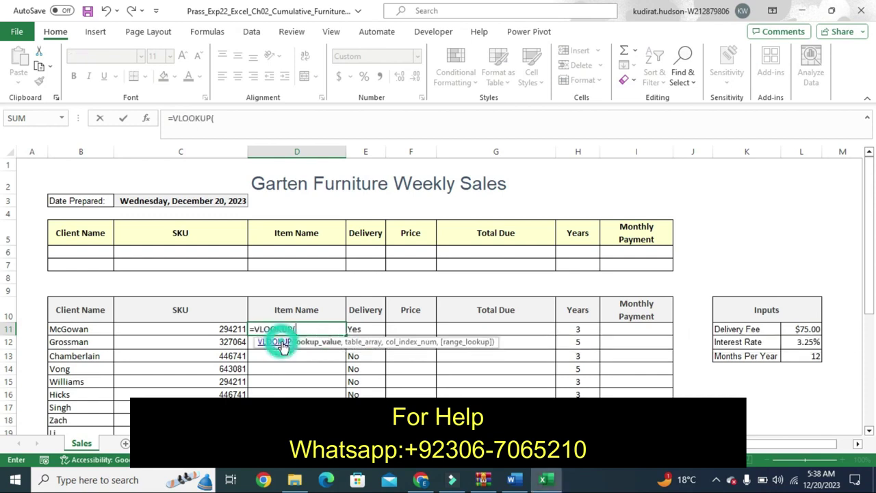
{"action": "left_click", "coordinate": [222, 328]}
{"action": "type", "text": ","}
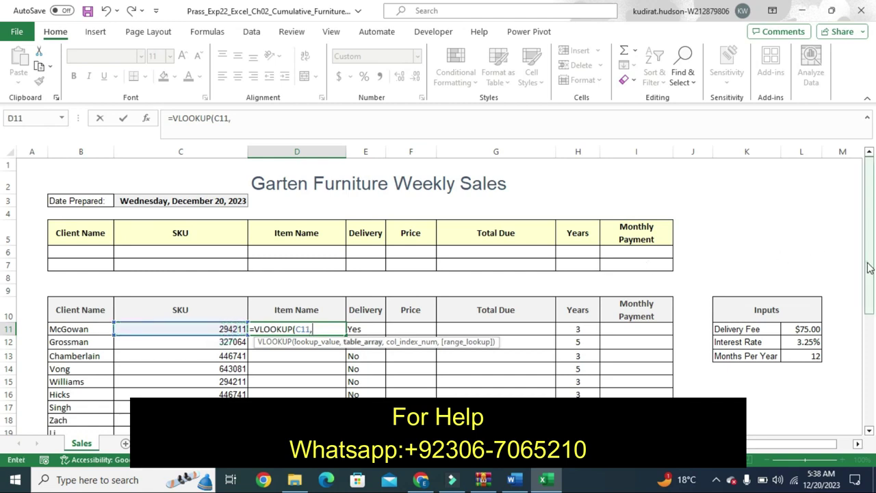
{"action": "left_click_drag", "start_coordinate": [869, 267], "coordinate": [867, 301]}
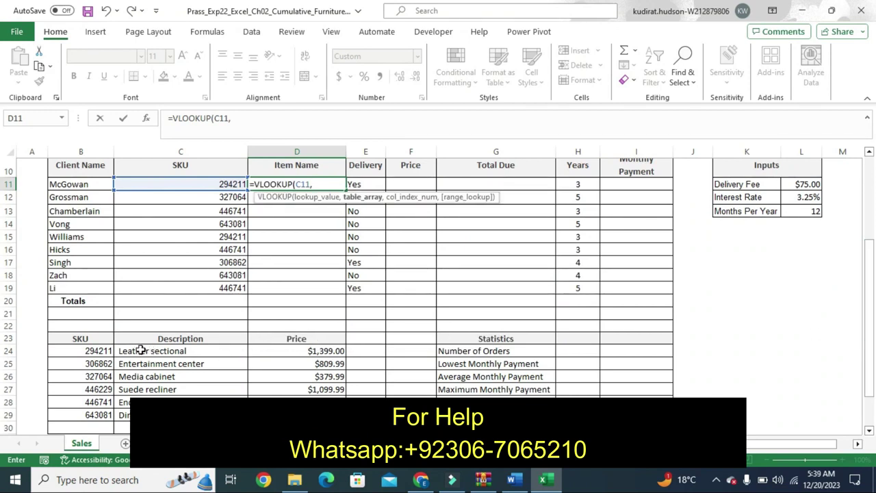
Finish D11 as =VLOOKUP(C11,$B$24:$D$29,2,TRUE) and enter it
{"action": "left_click_drag", "start_coordinate": [140, 351], "coordinate": [296, 415]}
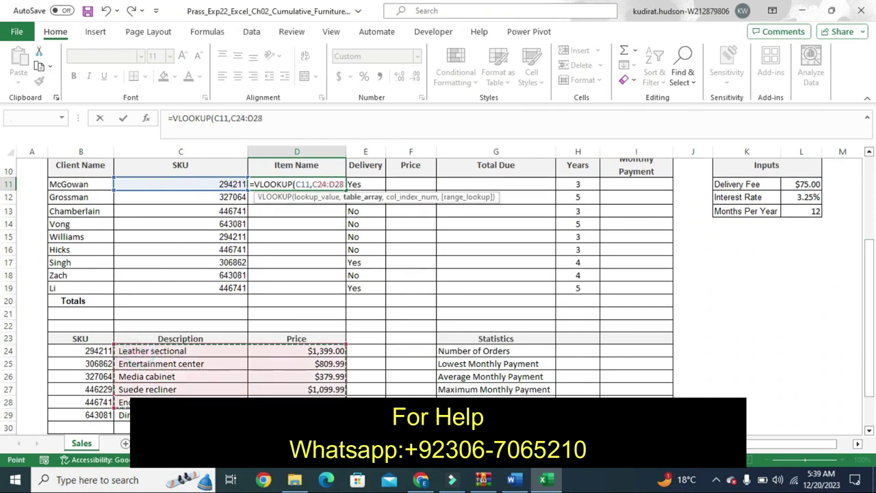
{"action": "left_click", "coordinate": [87, 352]}
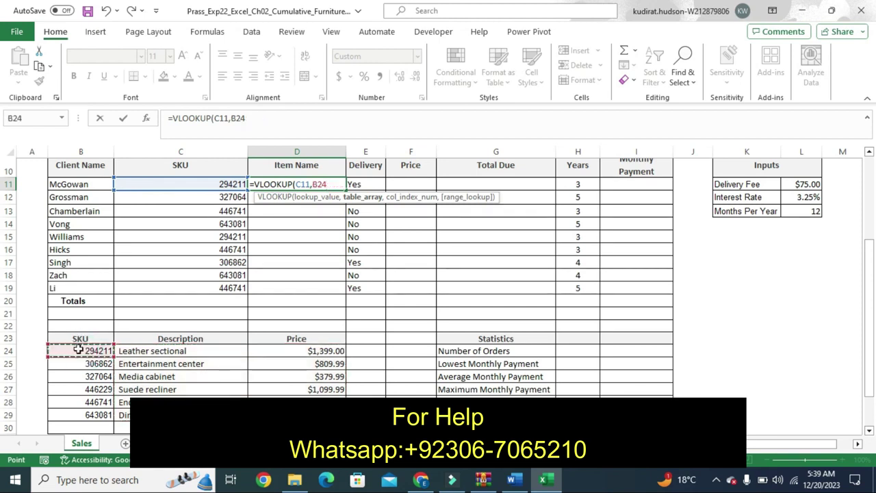
{"action": "mouse_move", "coordinate": [78, 351]}
{"action": "left_mouse_down"}
{"action": "mouse_move", "coordinate": [275, 388]}
{"action": "mouse_move", "coordinate": [275, 415]}
{"action": "left_mouse_up"}
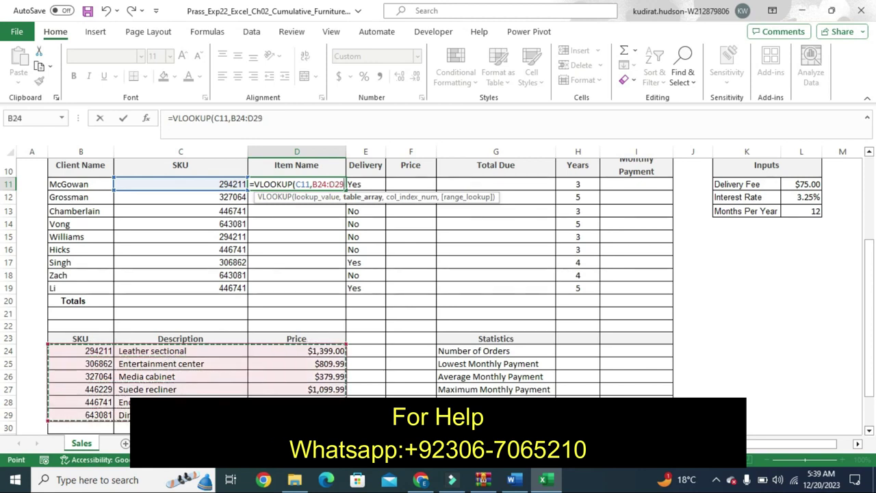
{"action": "key", "text": "F4"}
{"action": "type", "text": "$D$29,2"}
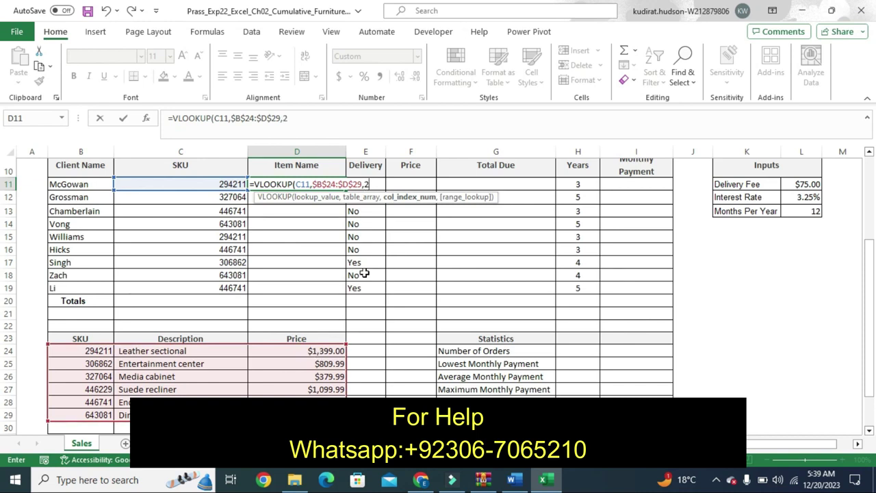
{"action": "type", "text": ","}
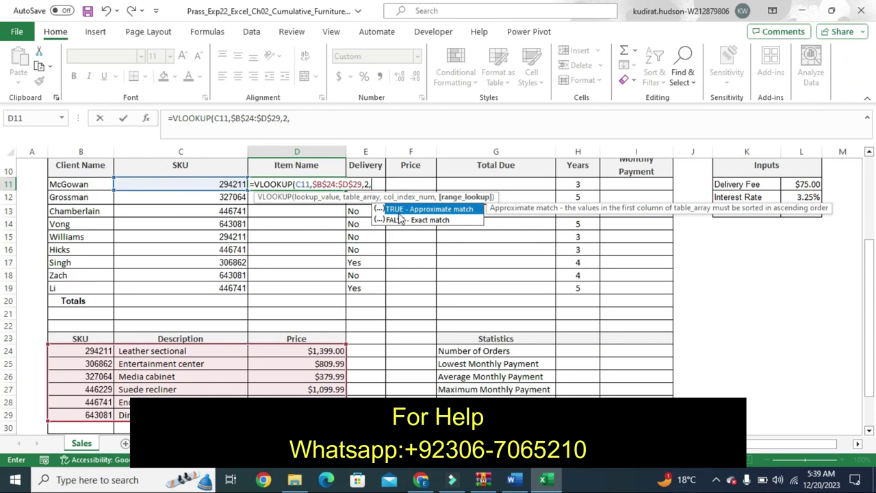
{"action": "double_click", "coordinate": [399, 208]}
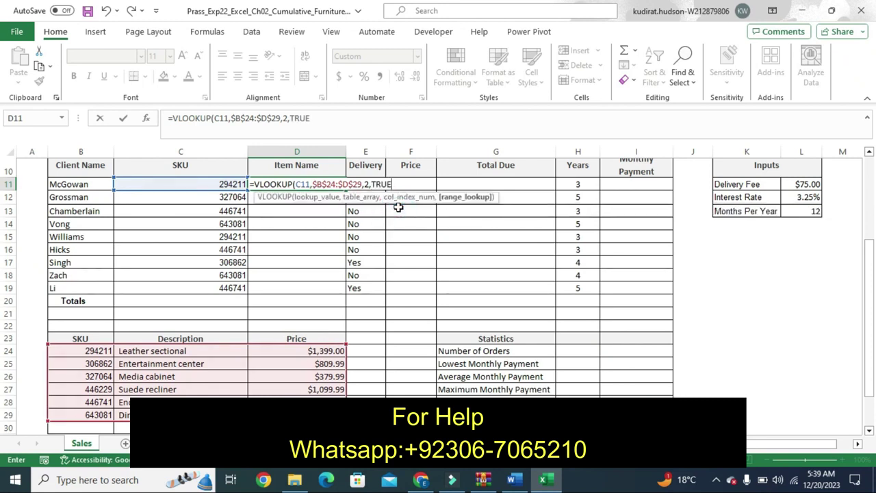
{"action": "key", "text": "Return"}
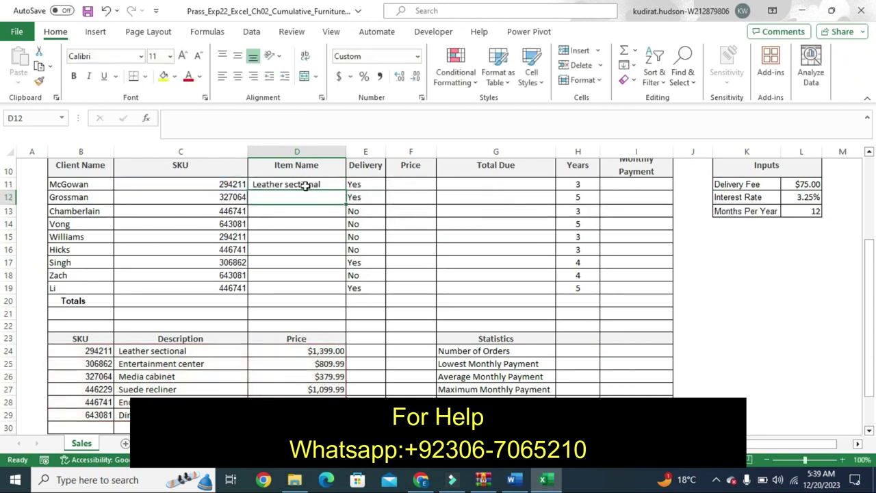
{"action": "left_click", "coordinate": [306, 186]}
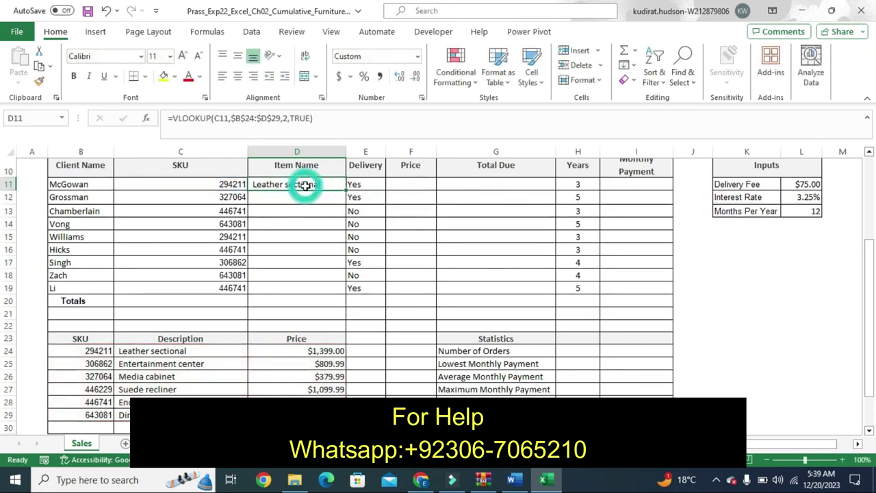
Undo step 4's highlight in Word, then fill the D11 formula down through D19
{"action": "left_click", "coordinate": [515, 478]}
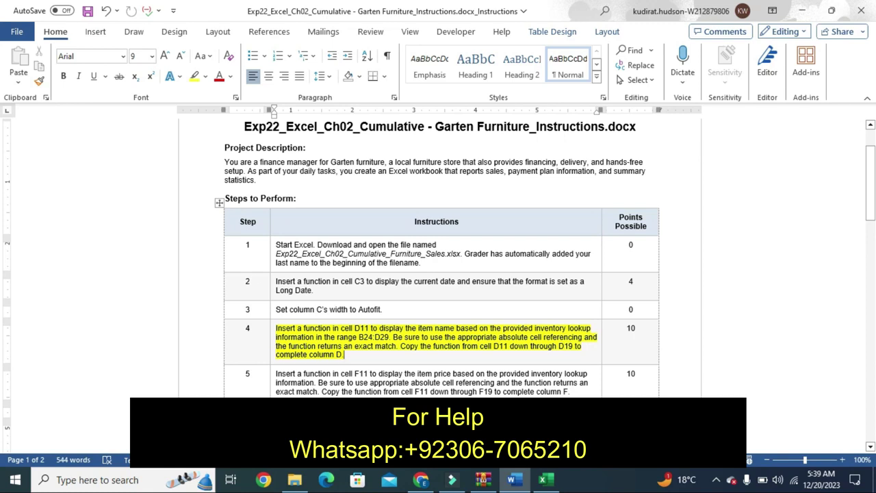
{"action": "key", "text": "ctrl+z"}
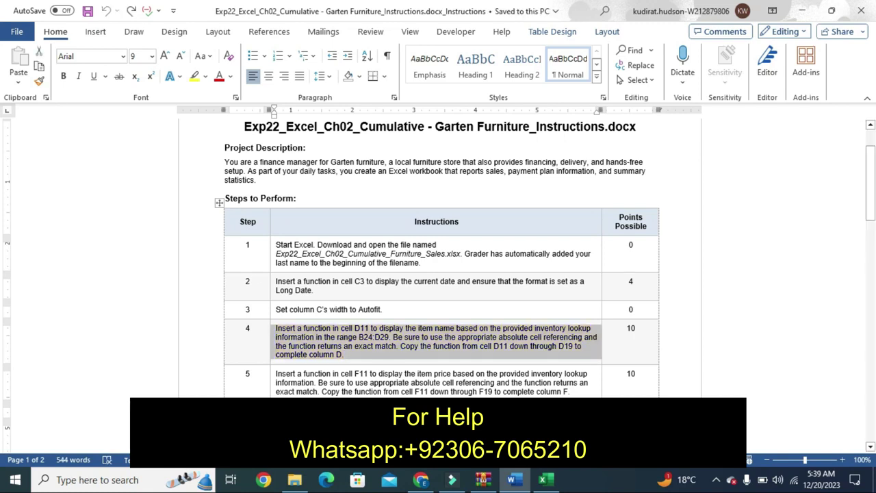
{"action": "left_click", "coordinate": [544, 482]}
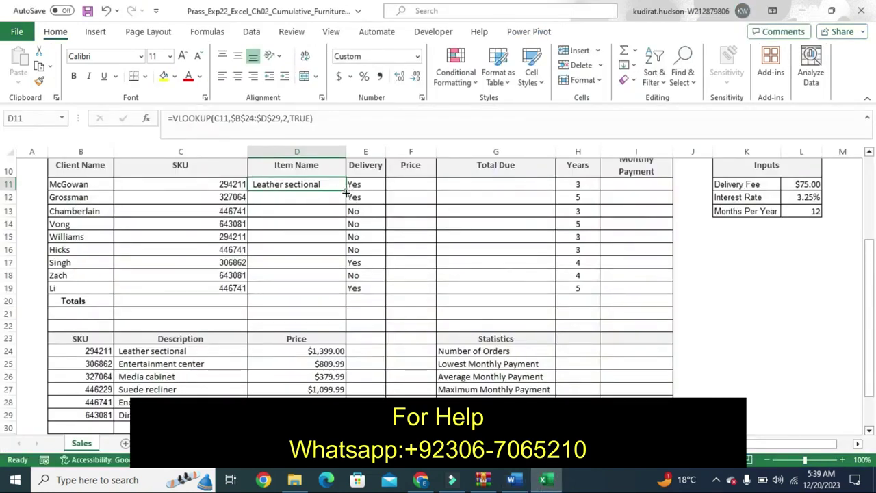
{"action": "left_click_drag", "start_coordinate": [345, 192], "coordinate": [341, 293]}
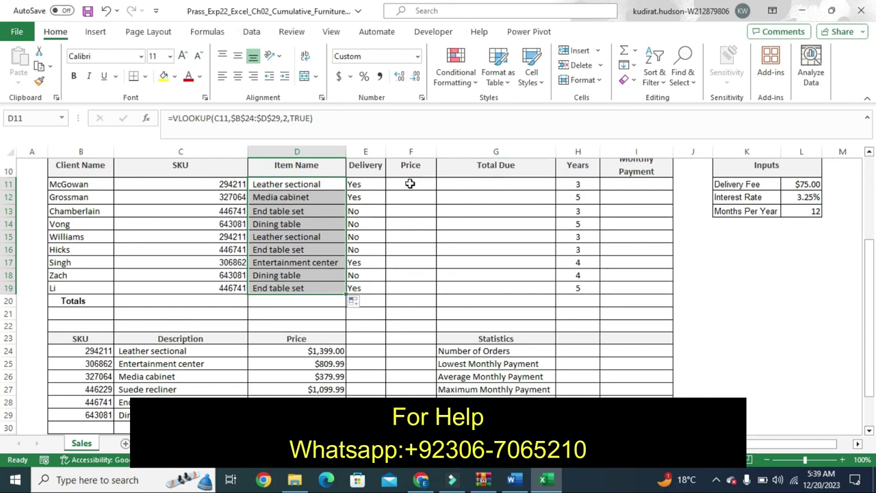
{"action": "left_click", "coordinate": [394, 258]}
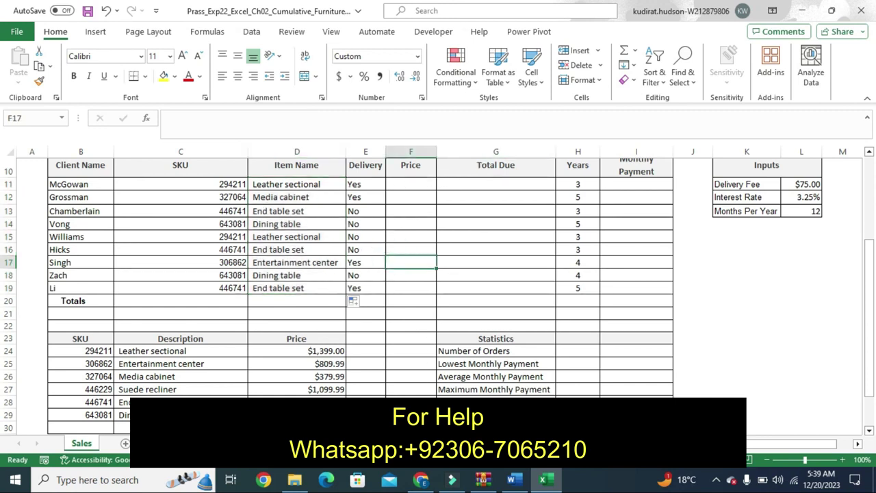
{"action": "left_click", "coordinate": [511, 479]}
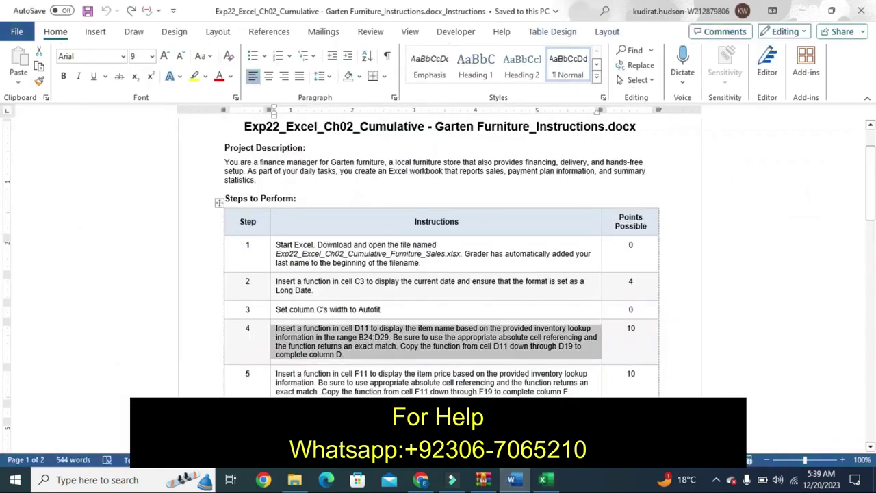
Highlight the step 5 item-price lookup instruction in yellow
{"action": "left_click", "coordinate": [271, 395]}
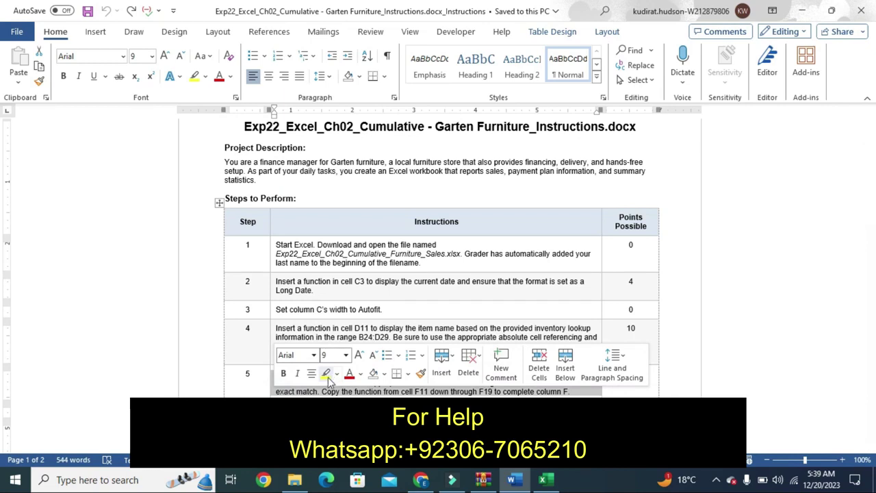
{"action": "left_click", "coordinate": [325, 373]}
{"action": "left_click", "coordinate": [354, 392]}
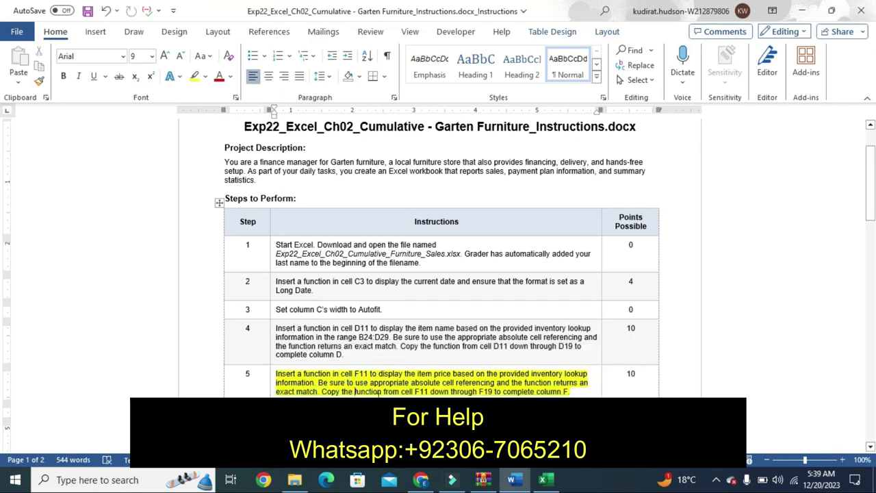
{"action": "left_click", "coordinate": [545, 480]}
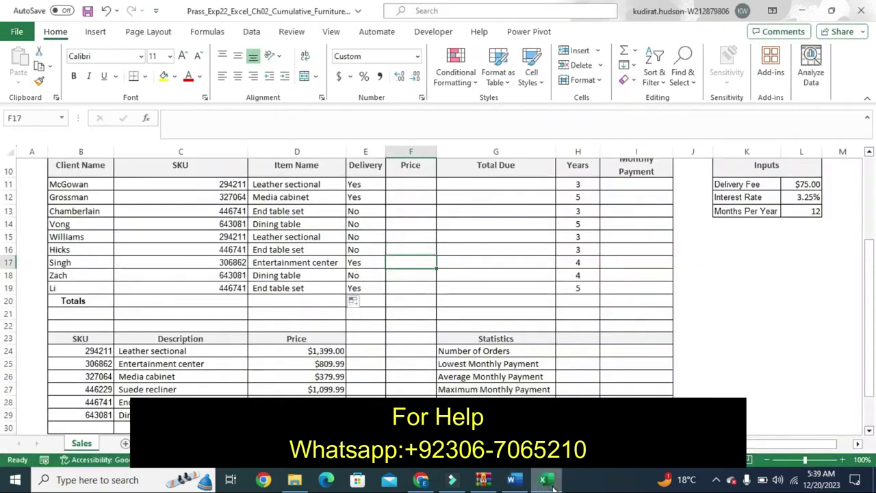
Start a =VLOOKUP( price formula in cell F11 from the autocomplete list
{"action": "left_click", "coordinate": [403, 185]}
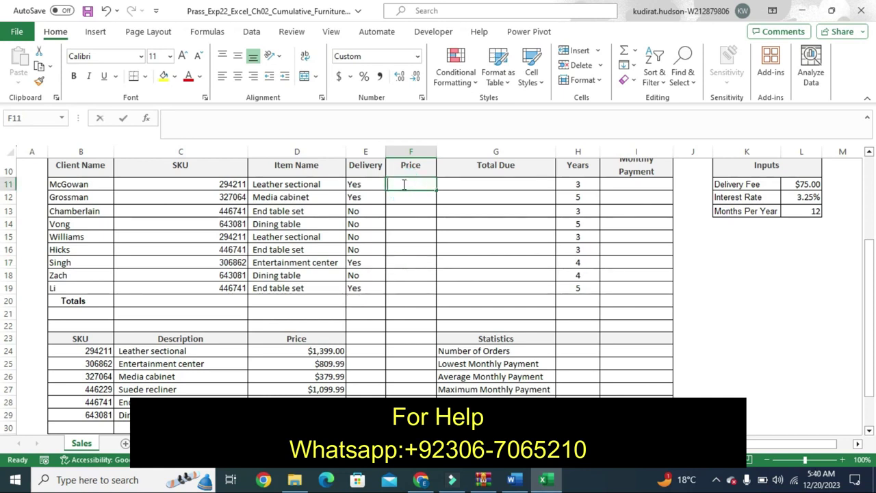
{"action": "type", "text": "="}
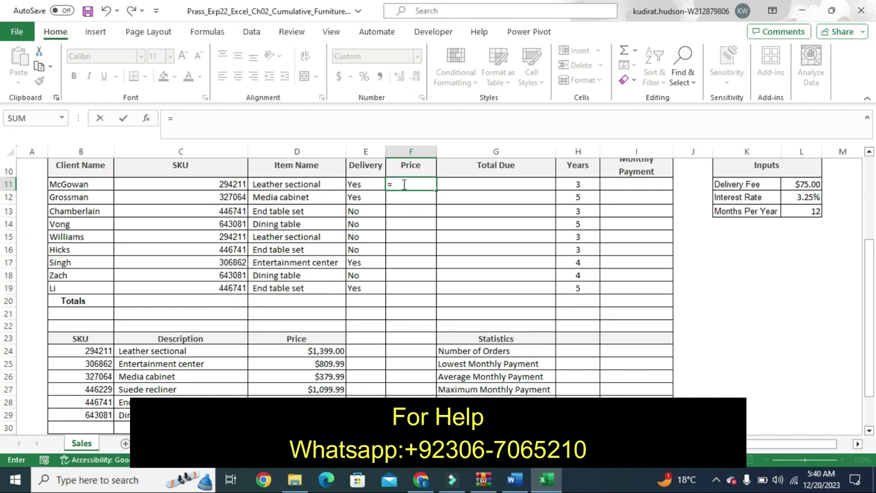
{"action": "type", "text": "vl"}
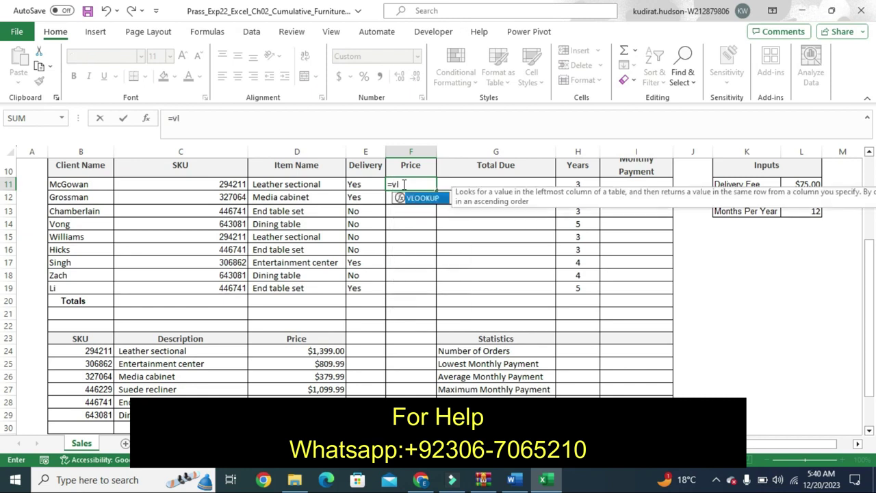
{"action": "double_click", "coordinate": [420, 200]}
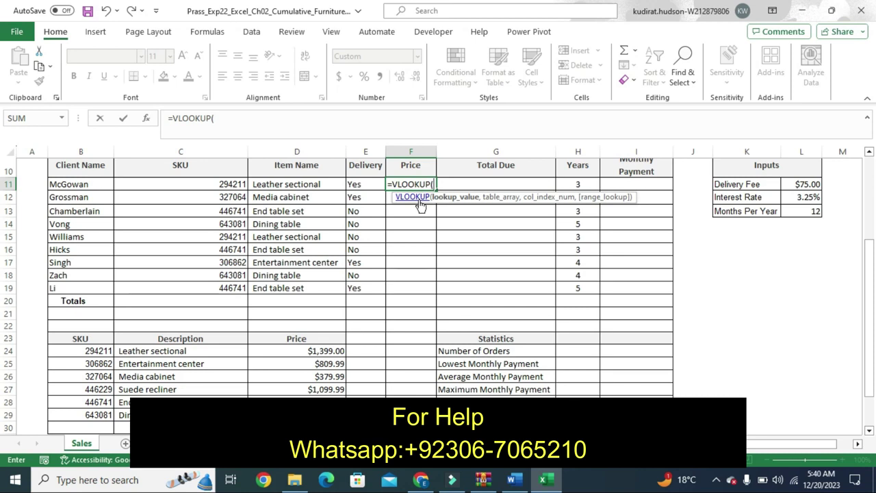
{"action": "left_click", "coordinate": [514, 480]}
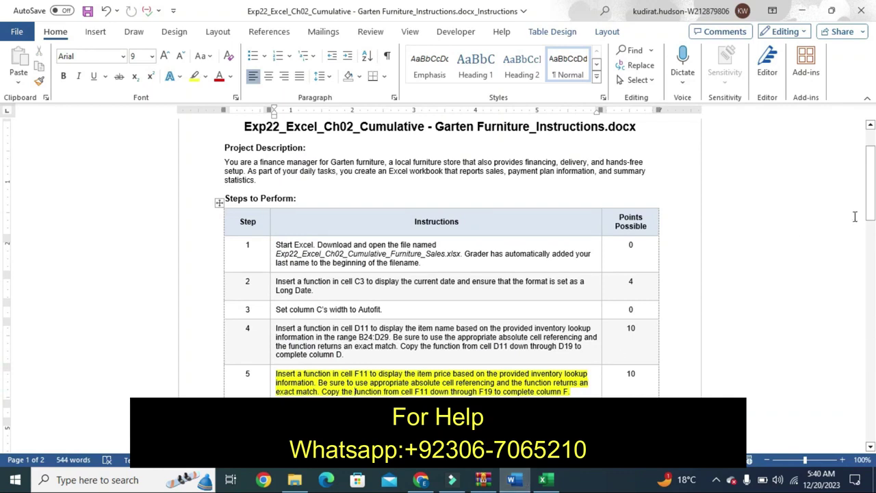
Scroll the Word instructions down to step 5, then return to the Excel workbook
{"action": "left_click_drag", "start_coordinate": [871, 215], "coordinate": [871, 224]}
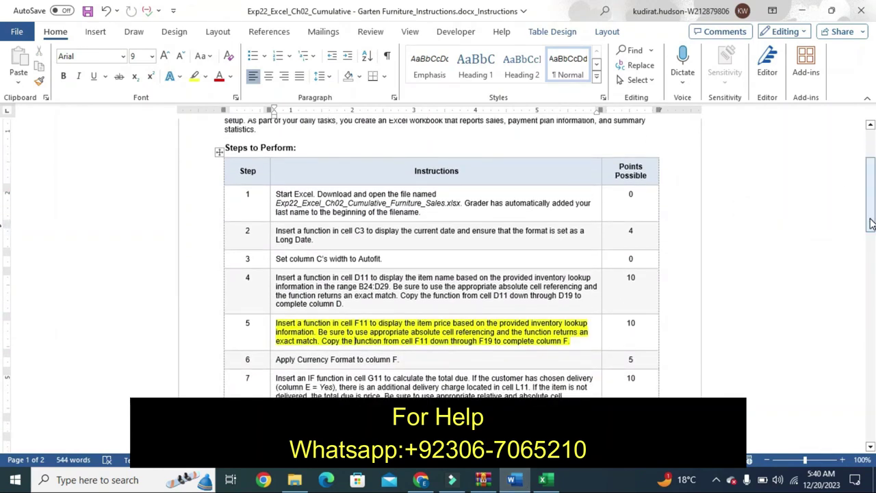
{"action": "left_click_drag", "start_coordinate": [871, 219], "coordinate": [870, 228]}
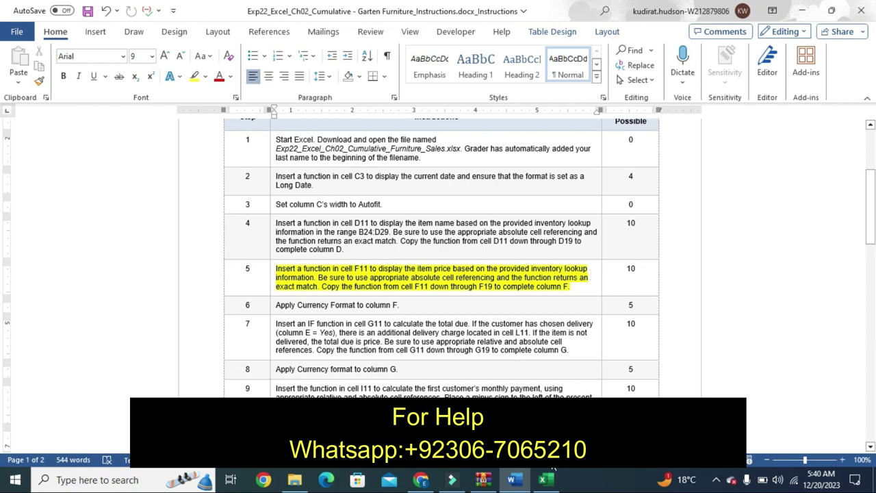
{"action": "left_click", "coordinate": [545, 479]}
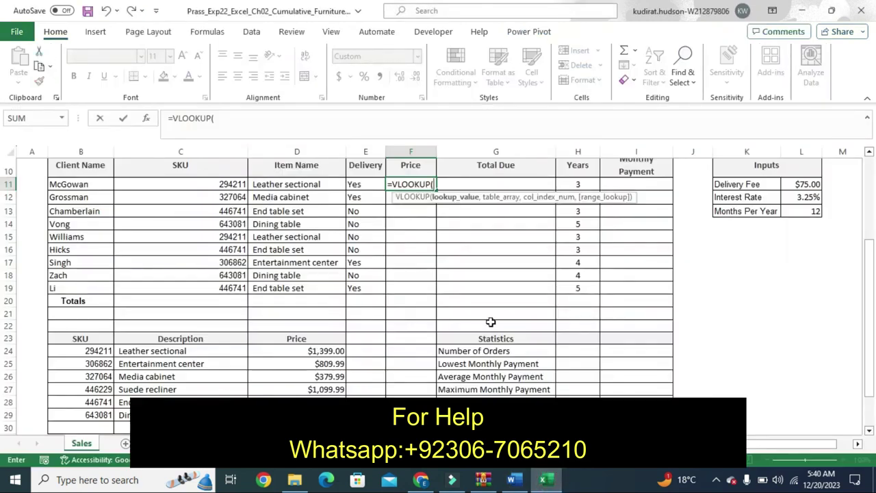
Complete F11 as =VLOOKUP(C11,$B$24:$D$29,3,FALSE) and enter it
{"action": "left_click", "coordinate": [212, 185]}
{"action": "type", "text": ","}
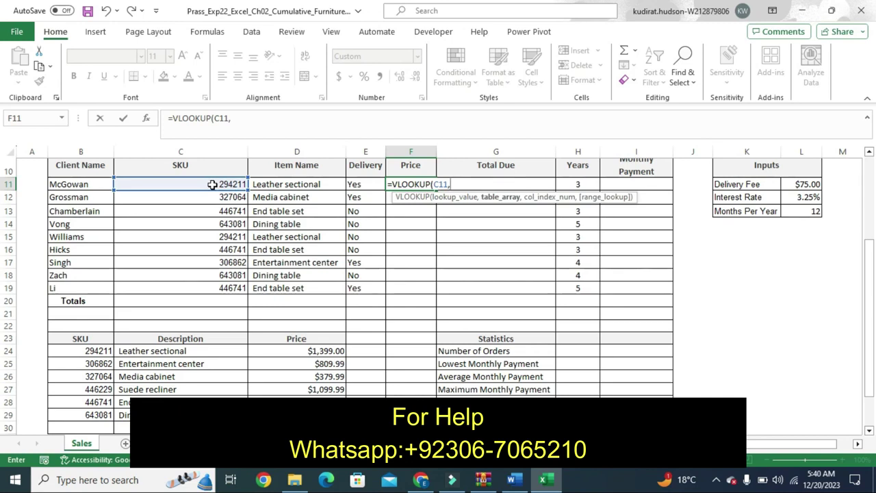
{"action": "mouse_move", "coordinate": [81, 352]}
{"action": "left_mouse_down"}
{"action": "mouse_move", "coordinate": [301, 402]}
{"action": "mouse_move", "coordinate": [302, 414]}
{"action": "left_mouse_up"}
{"action": "key", "text": "F4"}
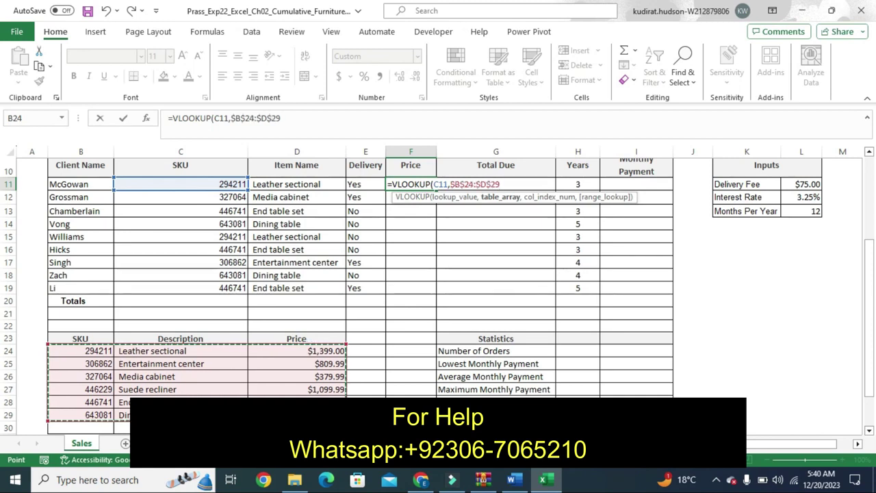
{"action": "type", "text": ",3"}
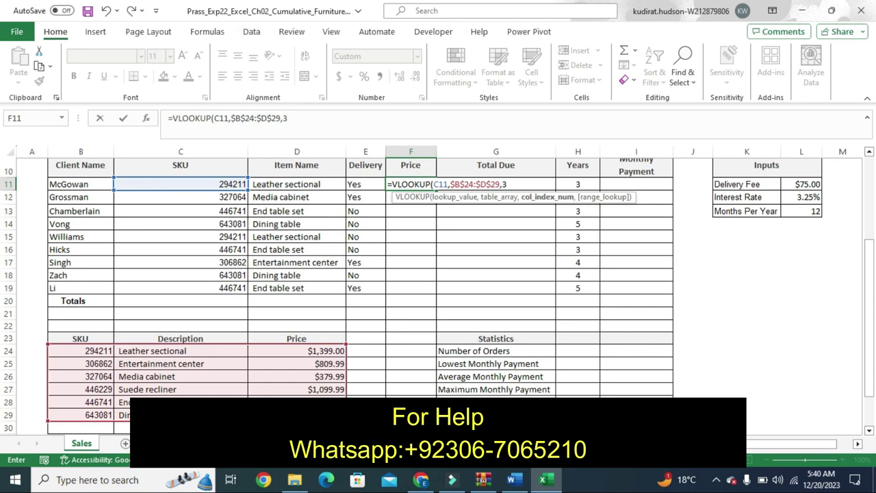
{"action": "type", "text": ","}
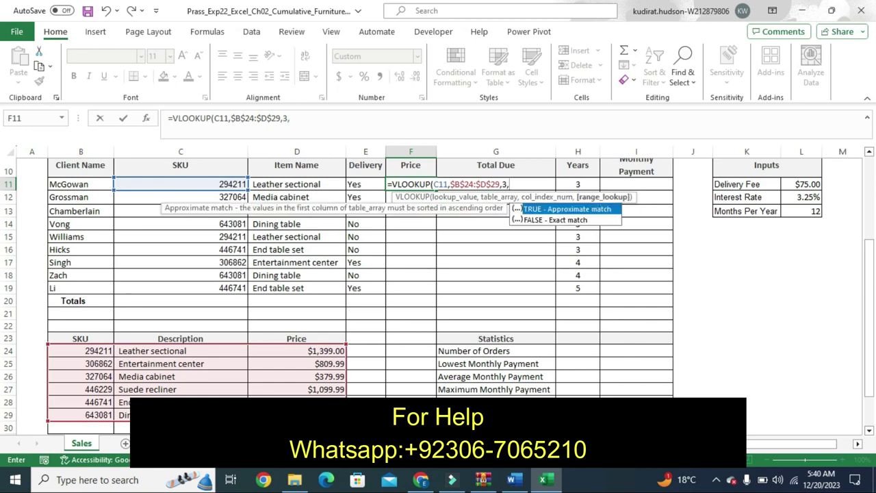
{"action": "double_click", "coordinate": [534, 219]}
{"action": "type", "text": ")"}
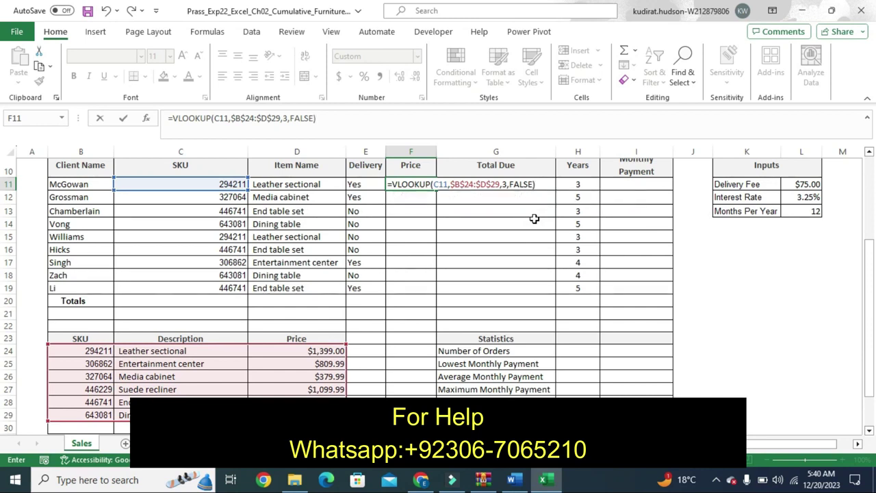
{"action": "key", "text": "Return"}
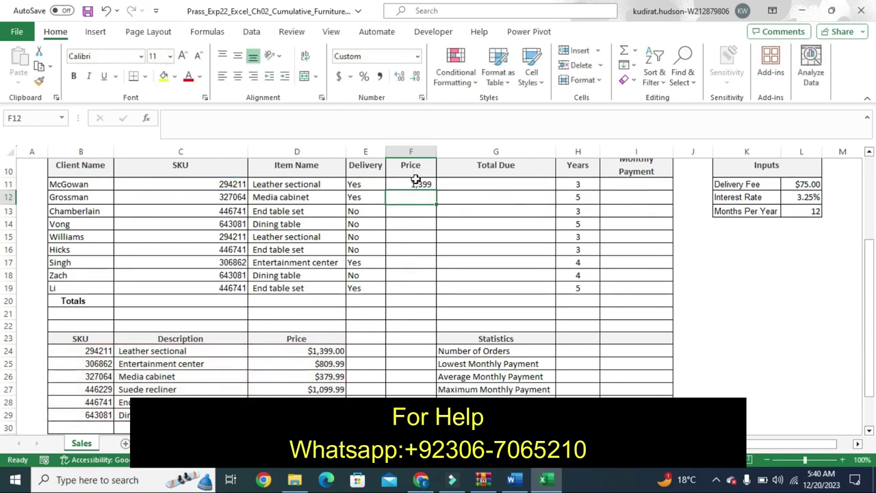
Copy the F11 price formula down through F19
{"action": "left_click", "coordinate": [415, 181]}
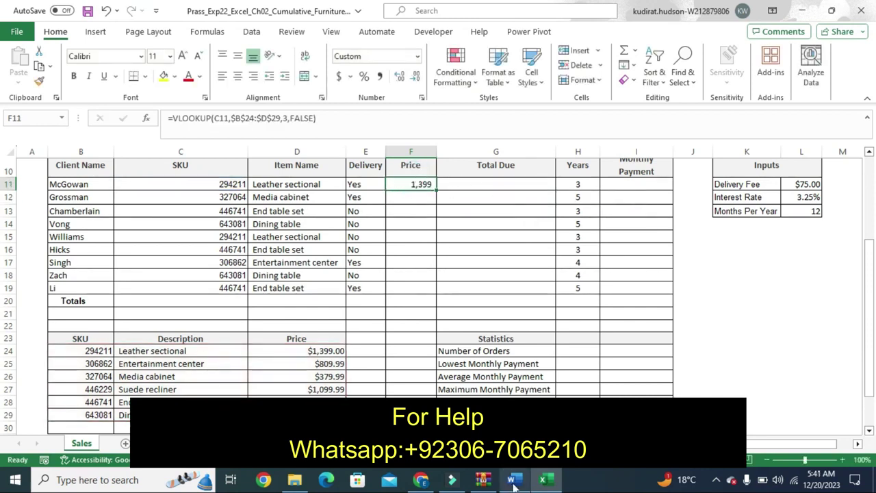
{"action": "left_click", "coordinate": [514, 480]}
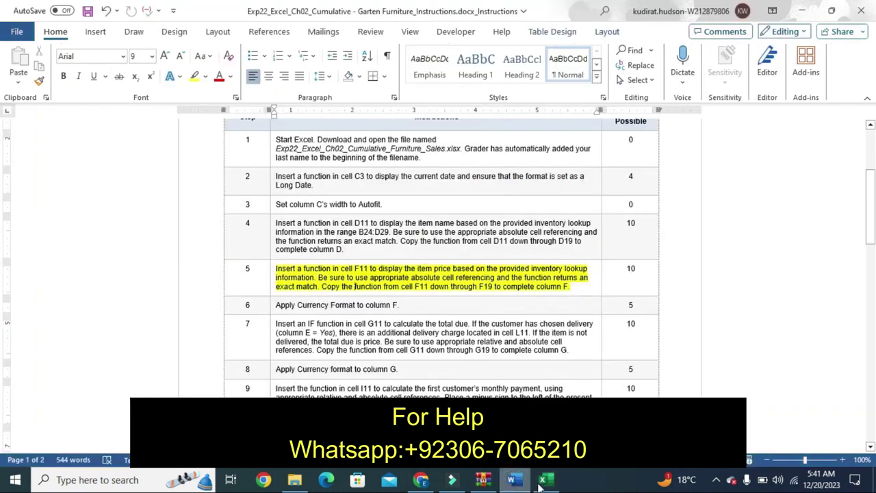
{"action": "left_click", "coordinate": [543, 480]}
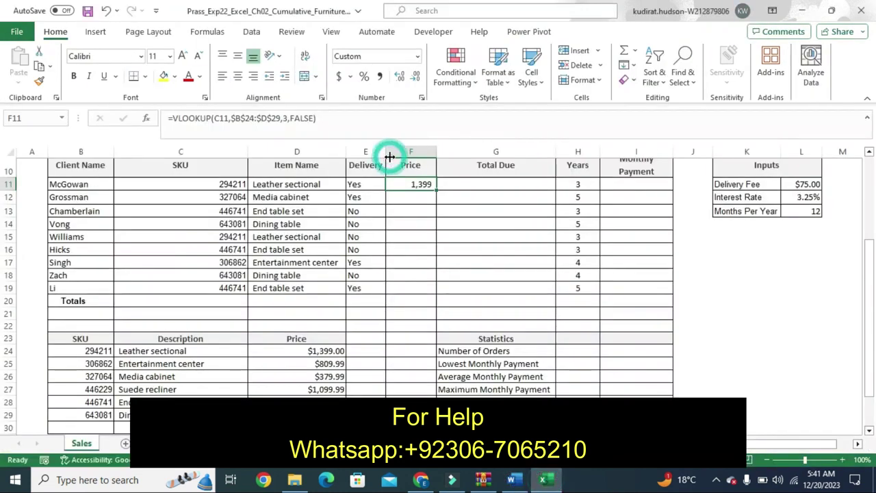
{"action": "left_click", "coordinate": [413, 180]}
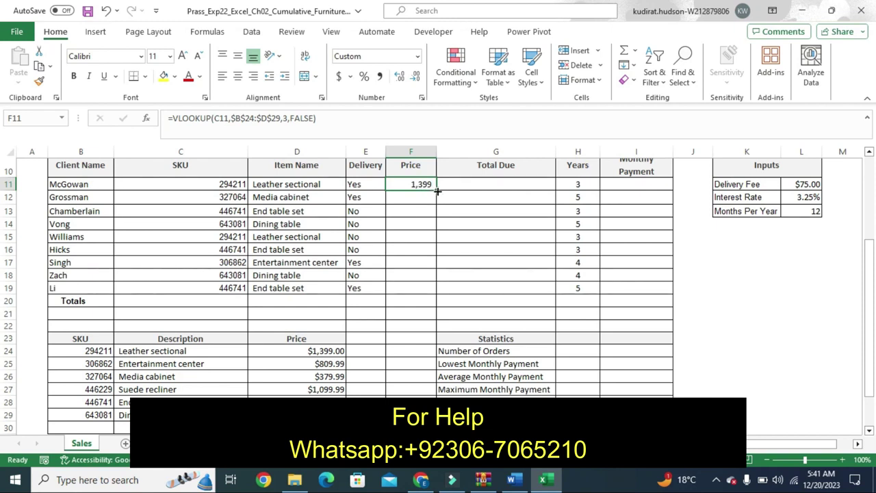
{"action": "left_click_drag", "start_coordinate": [437, 192], "coordinate": [435, 291]}
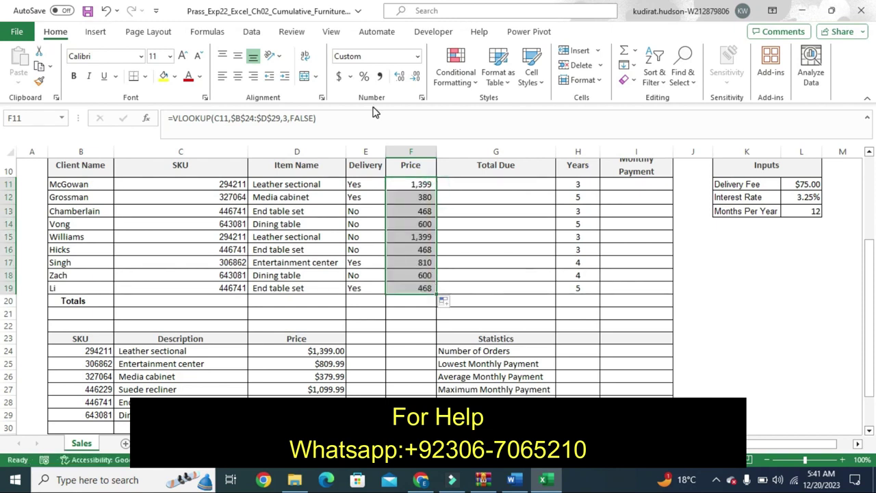
{"action": "left_click", "coordinate": [513, 480]}
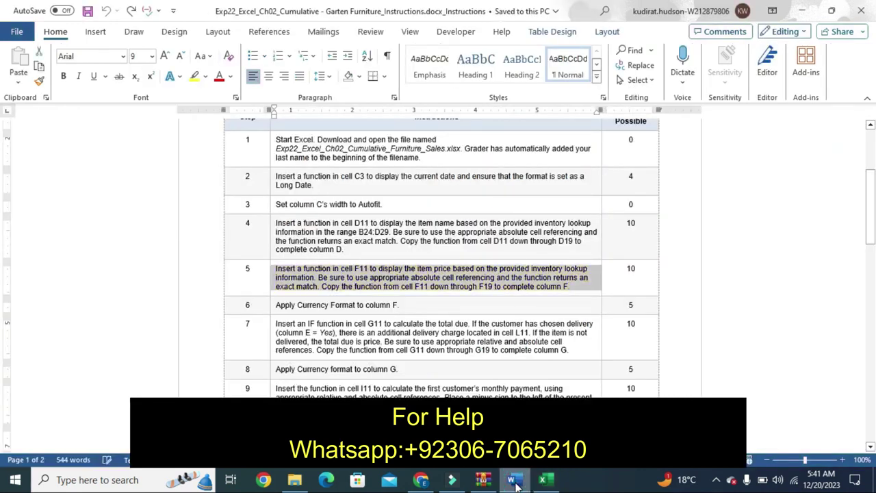
Highlight the step 6 Apply Currency Format instruction in yellow
{"action": "left_click", "coordinate": [271, 308]}
{"action": "left_click", "coordinate": [326, 286]}
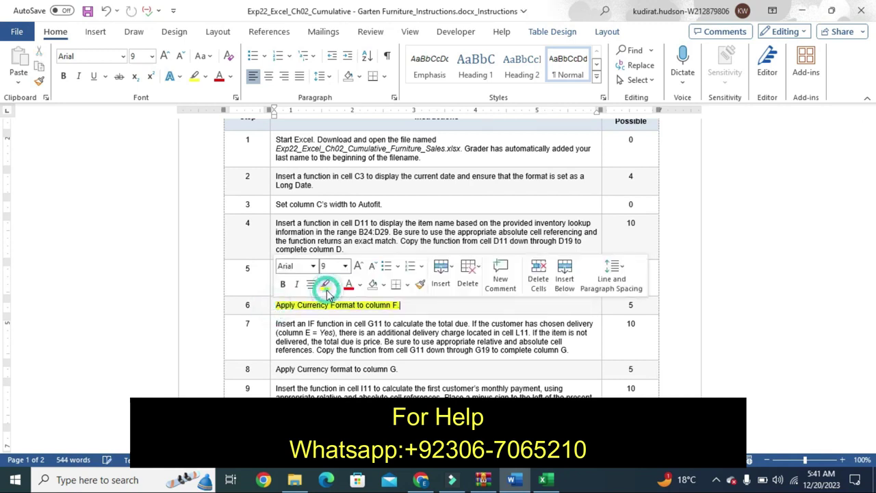
{"action": "left_click", "coordinate": [370, 323]}
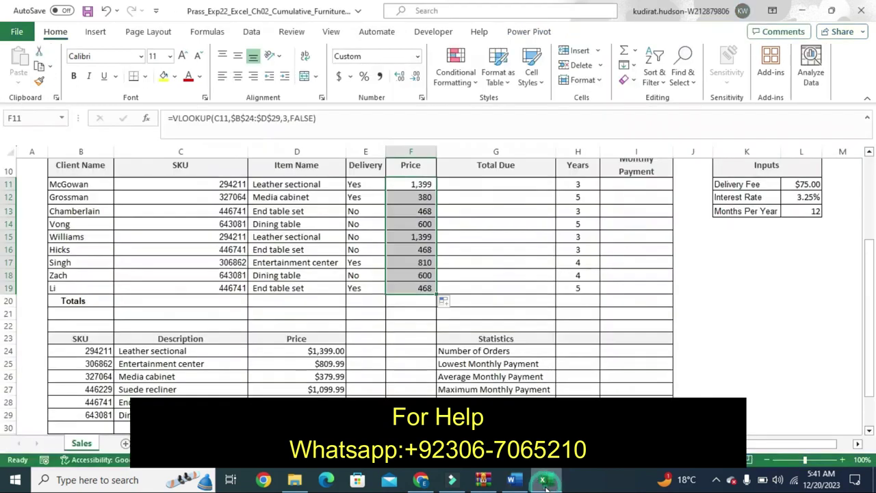
{"action": "left_click", "coordinate": [544, 479]}
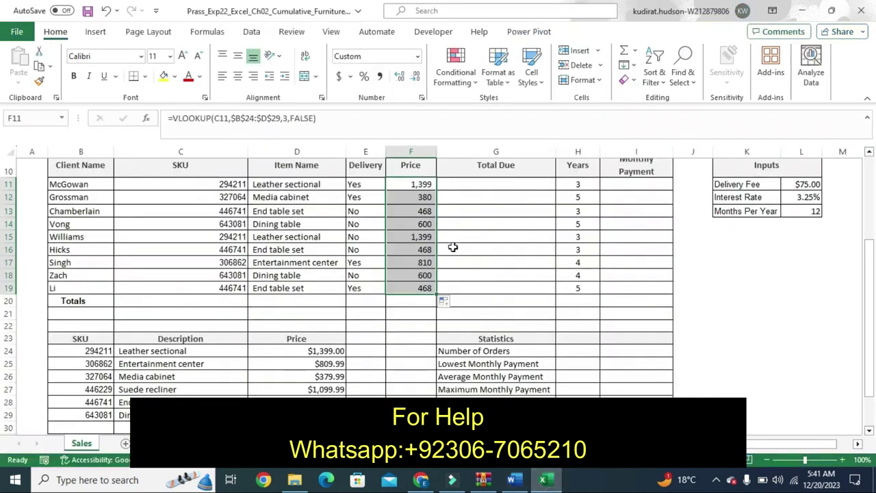
Format prices F11:F19 as Currency with a $ symbol and 0 decimals, then return to Word
{"action": "left_click", "coordinate": [421, 97]}
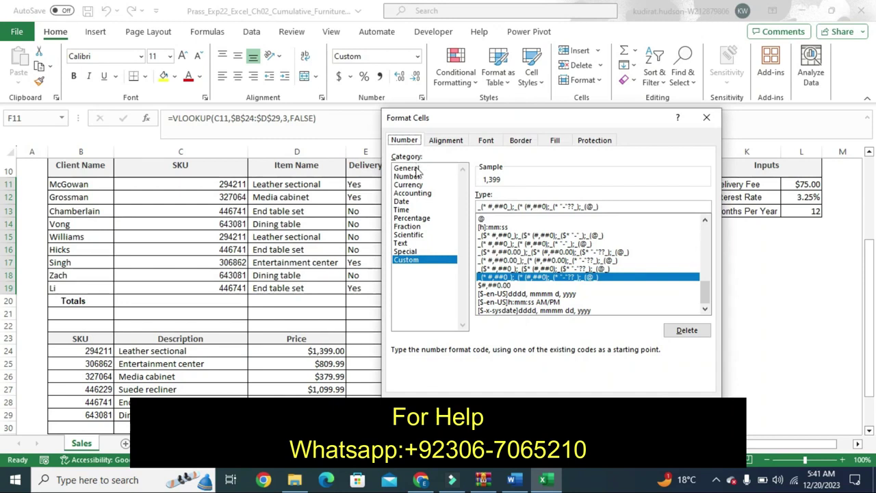
{"action": "left_click", "coordinate": [409, 185]}
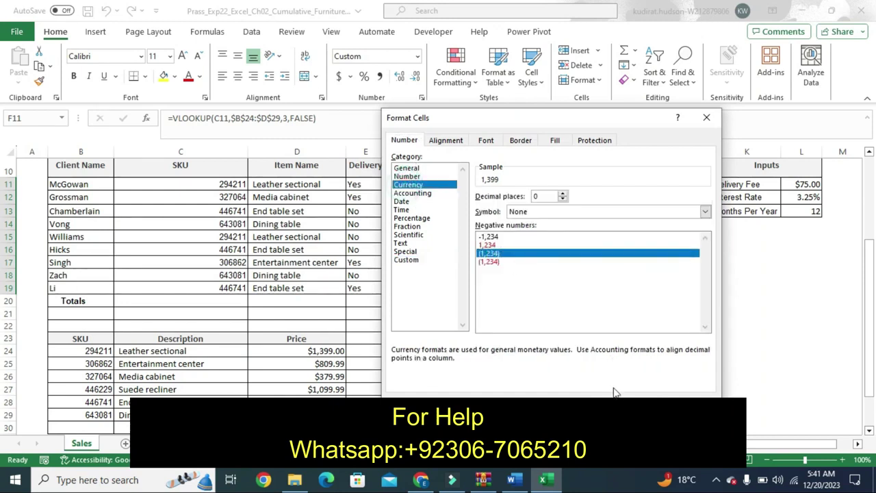
{"action": "left_click", "coordinate": [705, 212]}
{"action": "left_click", "coordinate": [680, 232]}
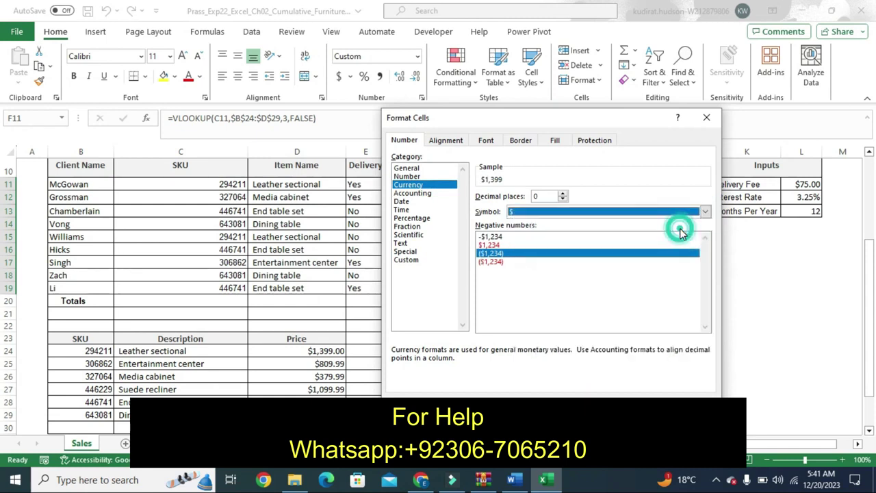
{"action": "left_click", "coordinate": [633, 407]}
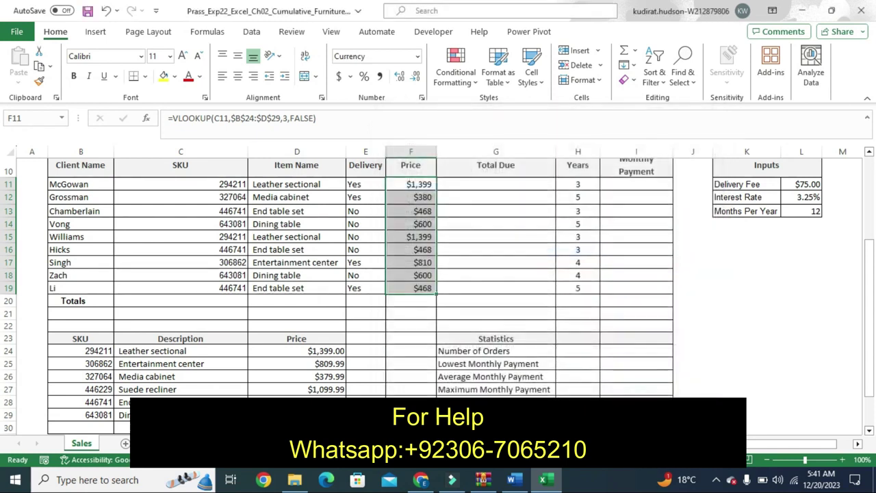
{"action": "left_click", "coordinate": [512, 480]}
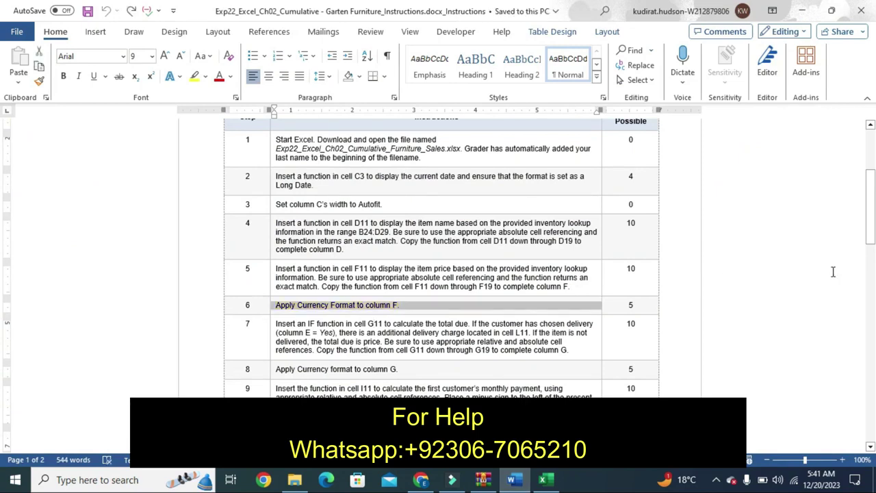
Resize the document title, trying sizes 22 and 16, then shrink it to fit one line
{"action": "left_click_drag", "start_coordinate": [870, 236], "coordinate": [848, 192]}
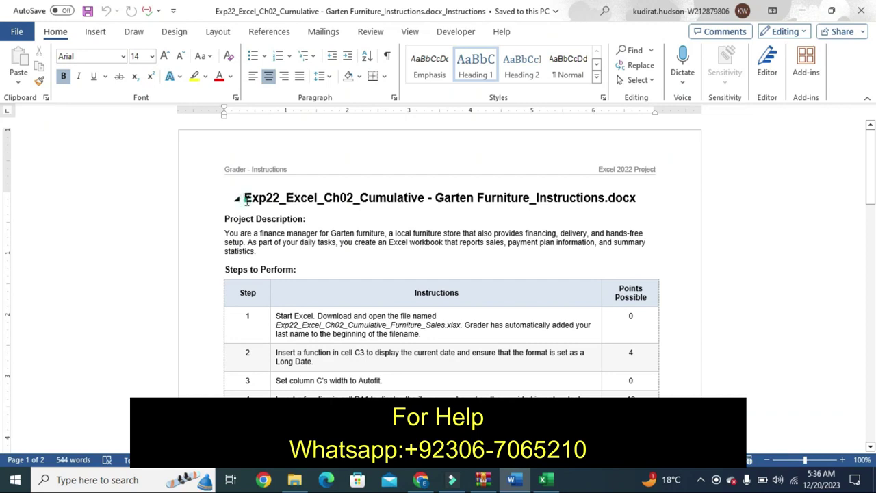
{"action": "mouse_move", "coordinate": [246, 200]}
{"action": "left_mouse_down"}
{"action": "mouse_move", "coordinate": [487, 205]}
{"action": "mouse_move", "coordinate": [544, 183]}
{"action": "mouse_move", "coordinate": [657, 202]}
{"action": "left_mouse_up"}
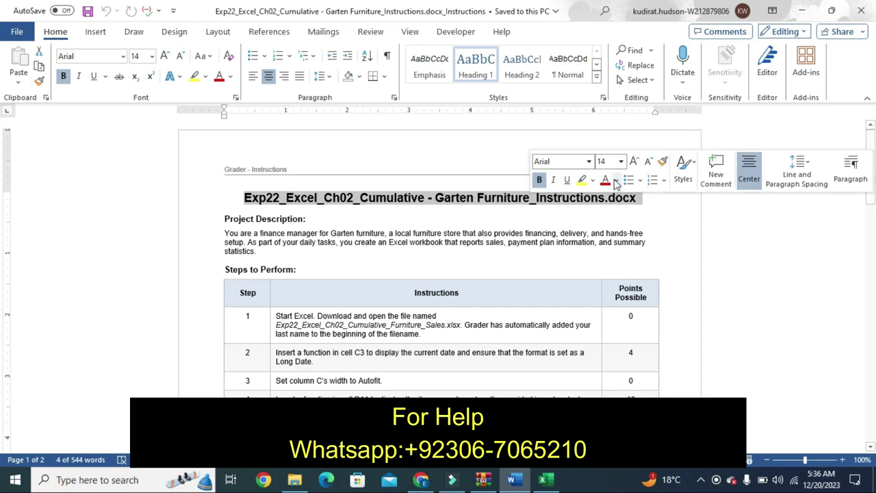
{"action": "left_click", "coordinate": [620, 163]}
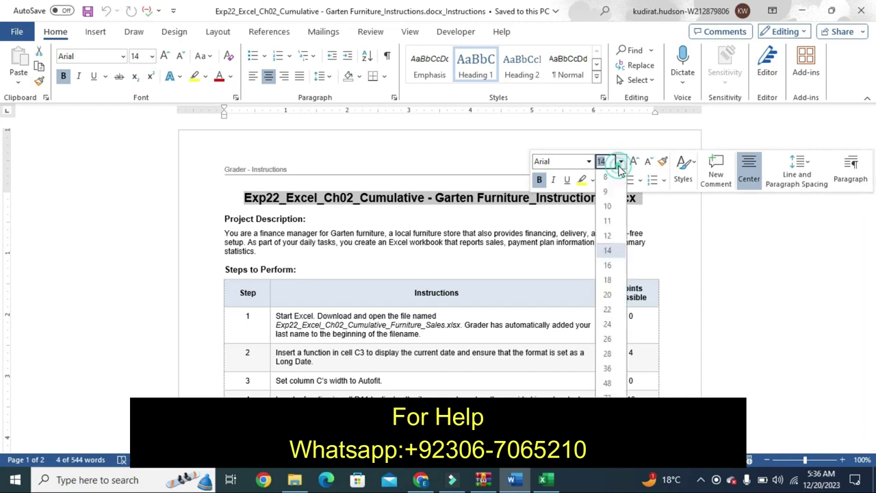
{"action": "left_click", "coordinate": [606, 311]}
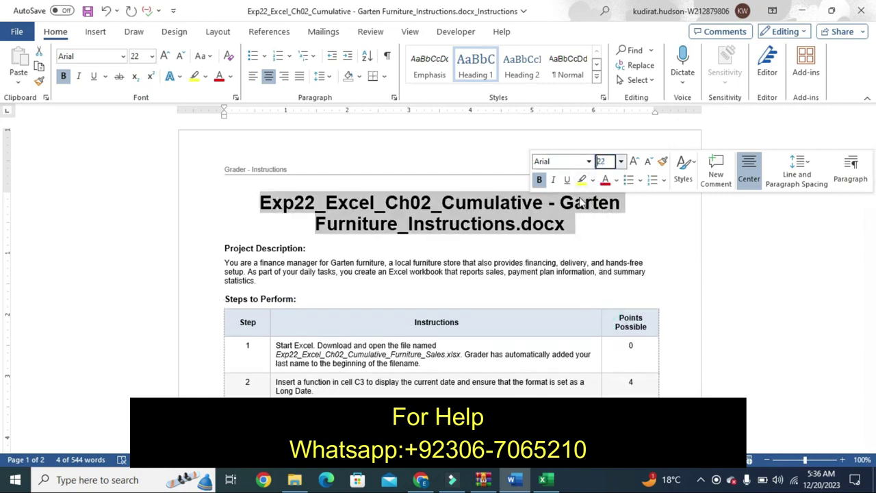
{"action": "left_click", "coordinate": [580, 182]}
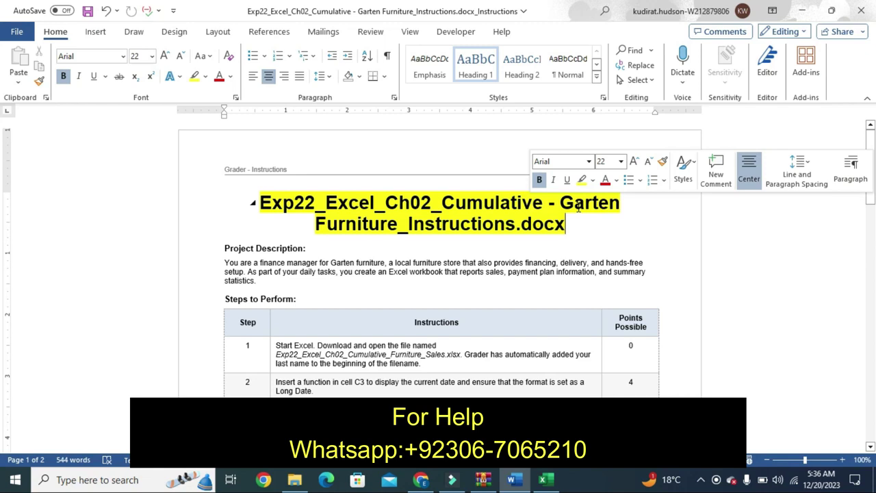
{"action": "left_click", "coordinate": [620, 162]}
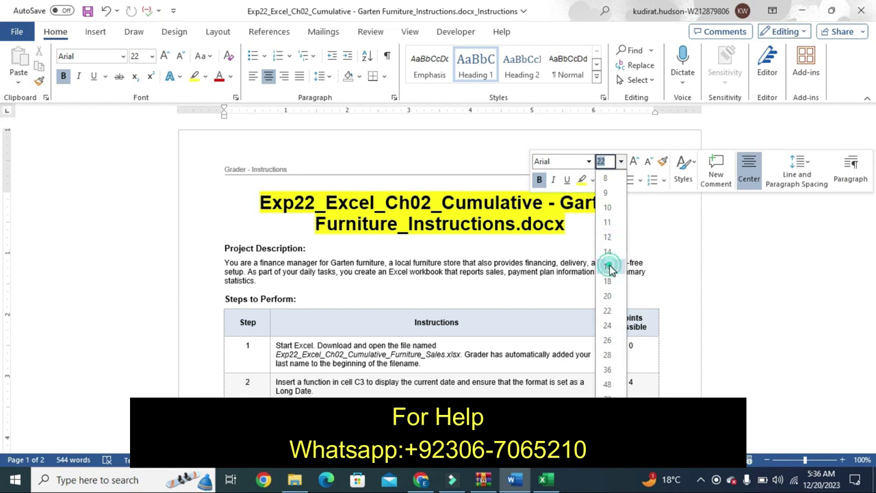
{"action": "left_click", "coordinate": [611, 268]}
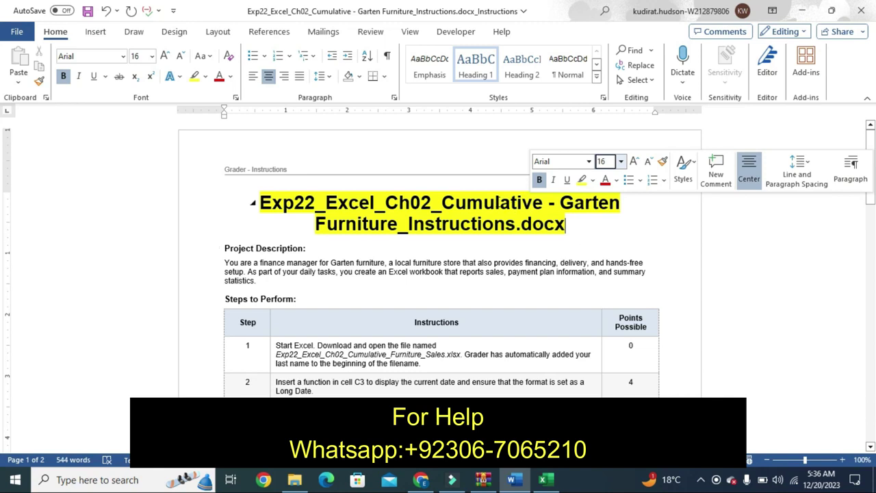
{"action": "left_click", "coordinate": [495, 201]}
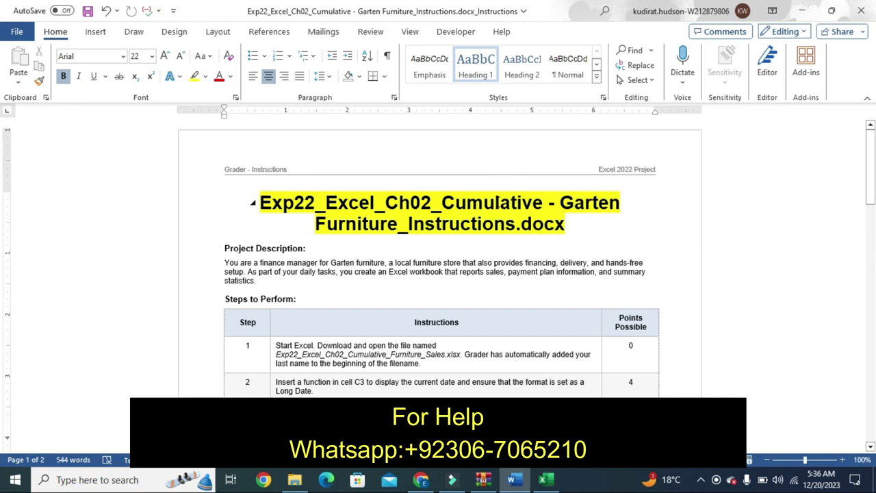
{"action": "triple_click", "coordinate": [500, 201]}
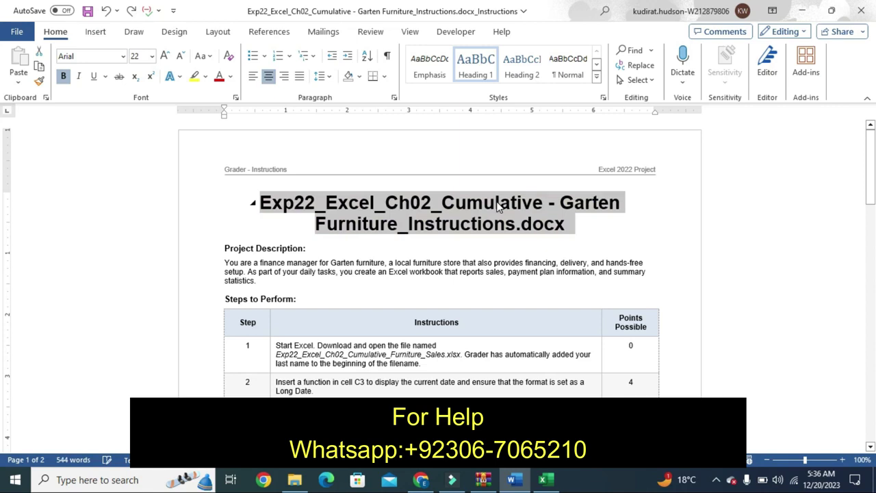
{"action": "key", "text": "ctrl+shift+comma"}
{"action": "key", "text": "ctrl+shift+comma"}
{"action": "key", "text": "ctrl+shift+comma"}
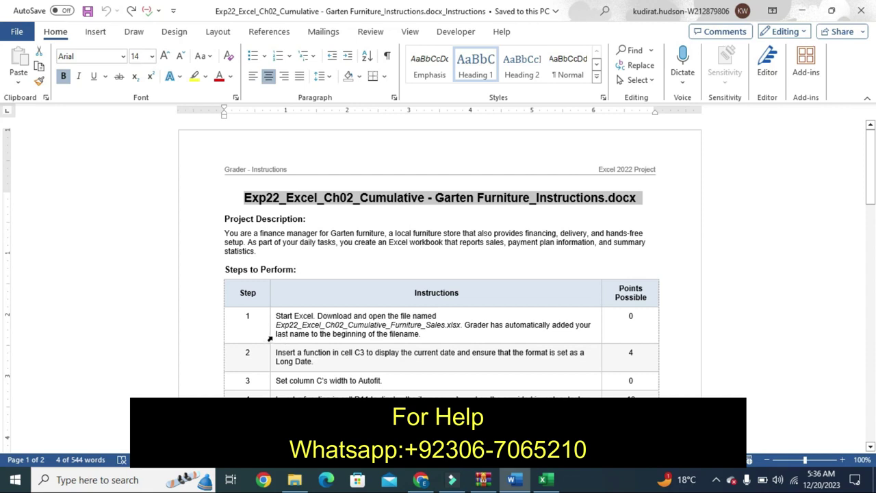
Highlight step 1's instruction in yellow, then undo that highlight after checking Excel
{"action": "left_click", "coordinate": [271, 336]}
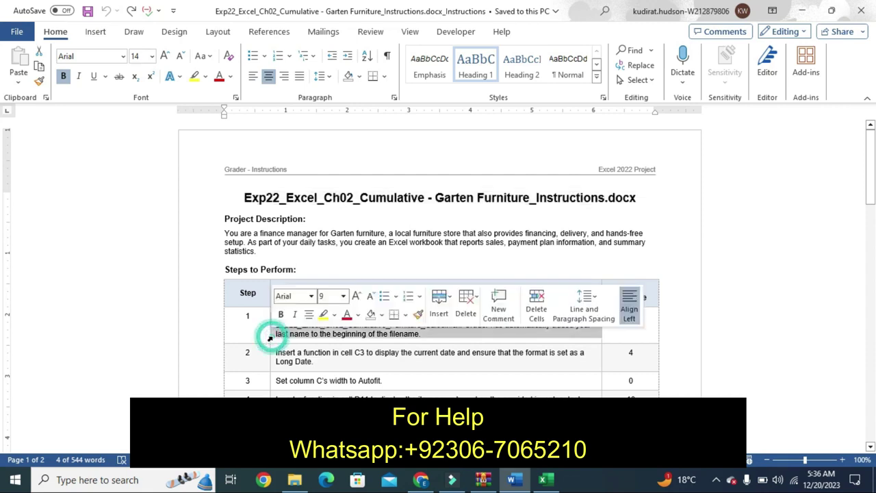
{"action": "left_click", "coordinate": [323, 316]}
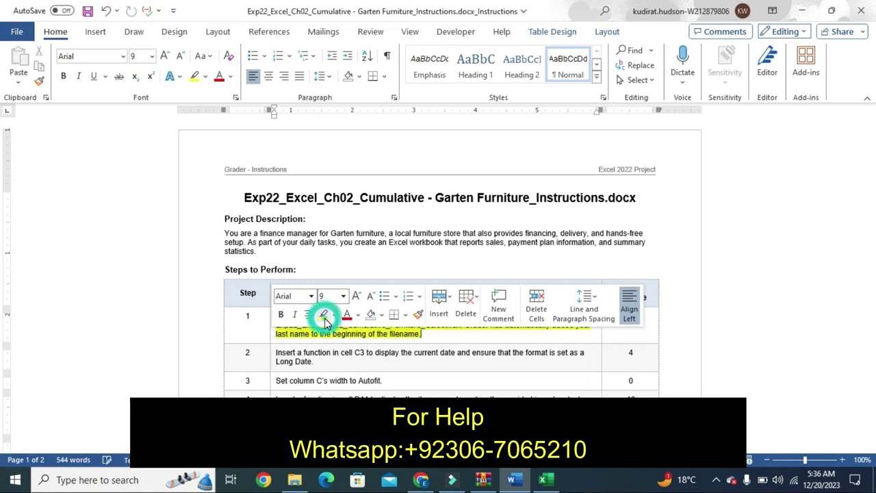
{"action": "left_click", "coordinate": [331, 344]}
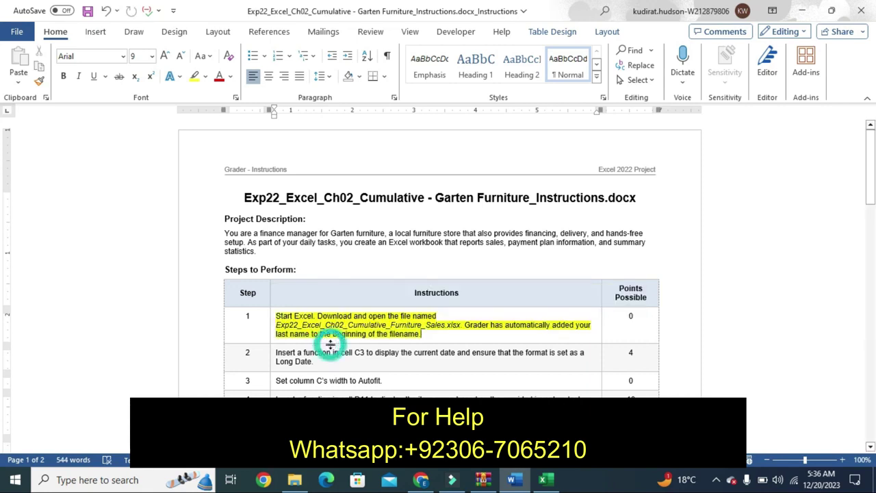
{"action": "left_click", "coordinate": [552, 486]}
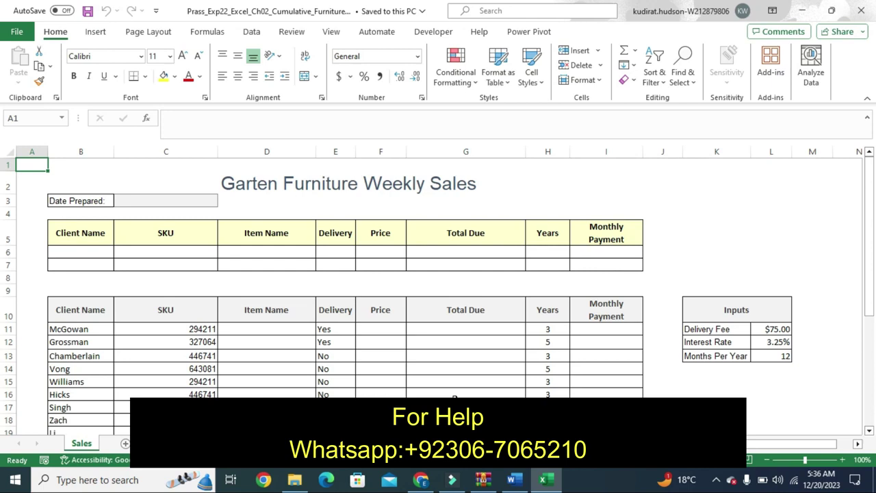
{"action": "left_click", "coordinate": [453, 394]}
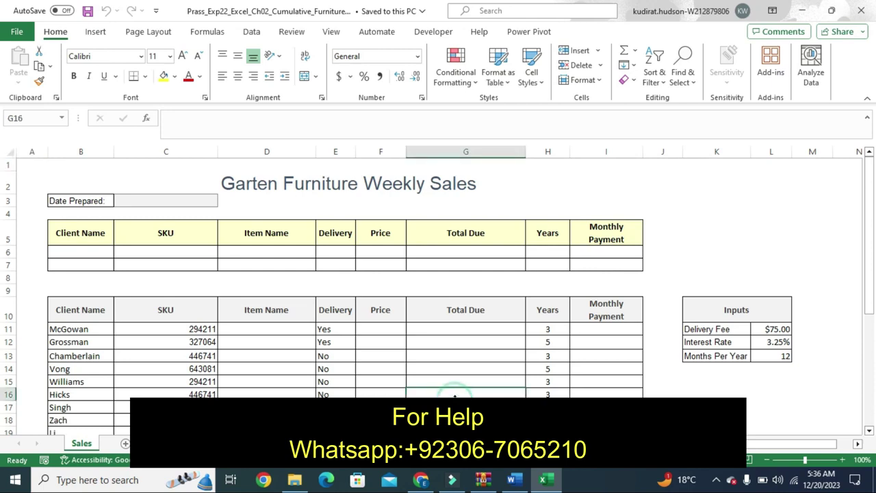
{"action": "left_click", "coordinate": [514, 480]}
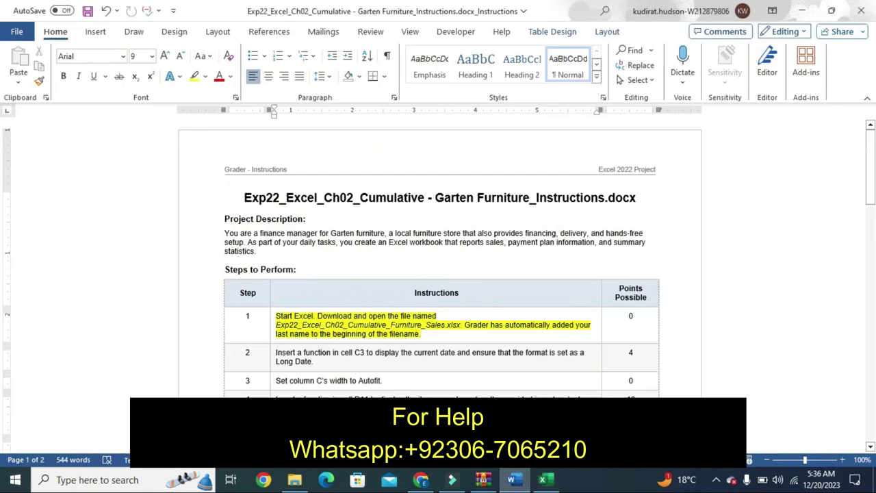
{"action": "key", "text": "ctrl+z"}
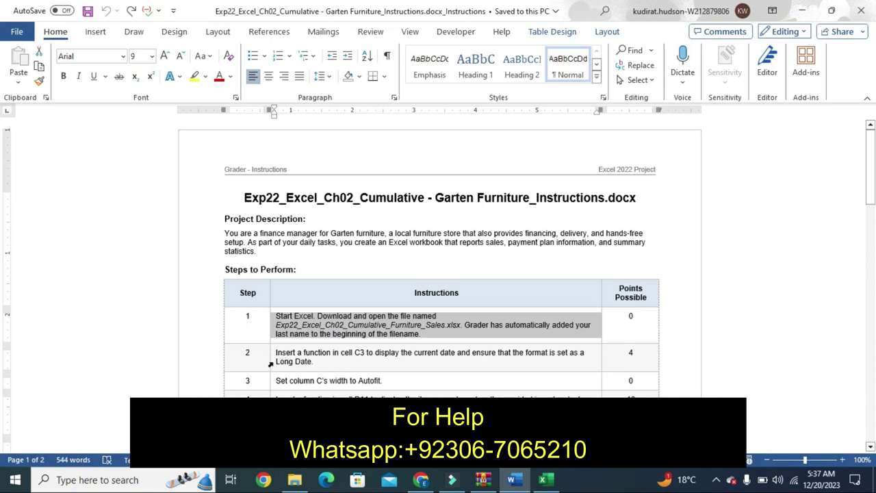
Highlight step 2's current-date instruction for cell C3 in yellow
{"action": "left_click", "coordinate": [271, 364]}
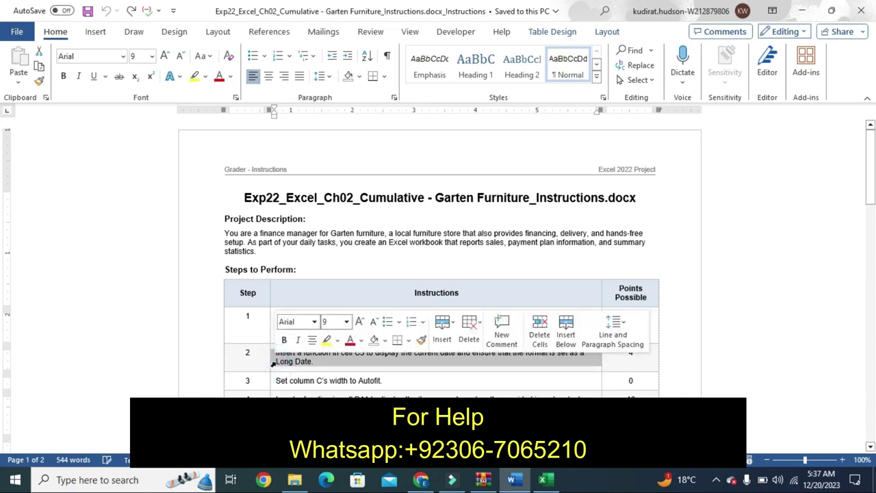
{"action": "left_click", "coordinate": [326, 341]}
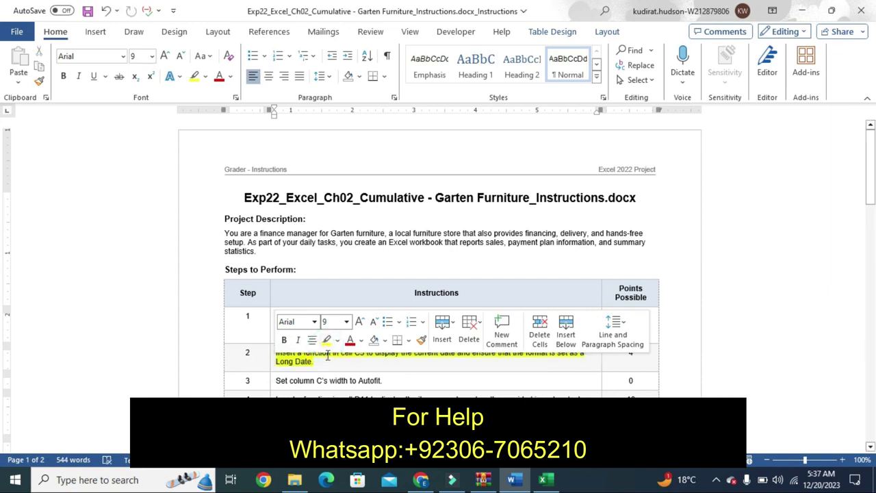
{"action": "left_click", "coordinate": [328, 355]}
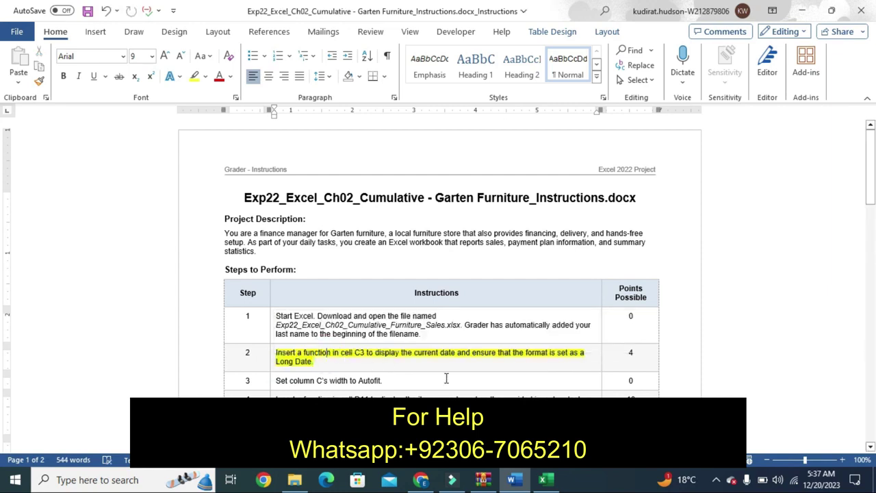
Enter the formula =DATE(20,12,2023) into cell C3 of the Garten Furniture workbook
{"action": "left_click", "coordinate": [543, 482]}
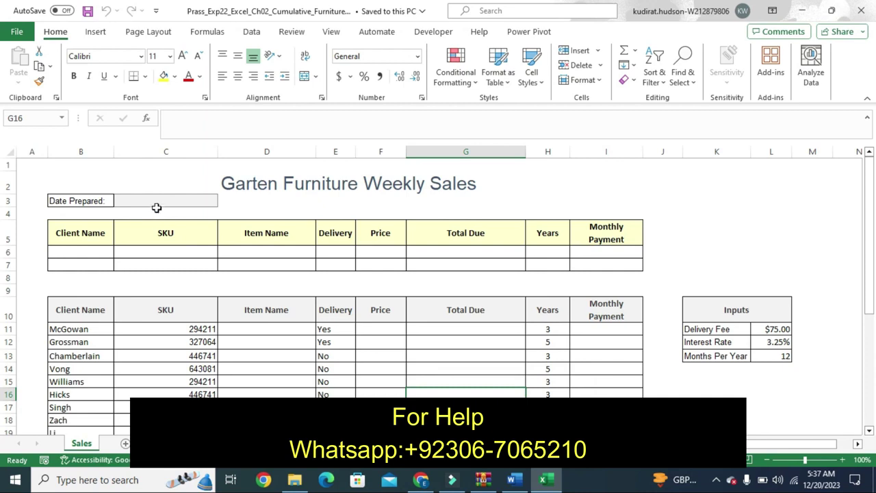
{"action": "left_click", "coordinate": [156, 206]}
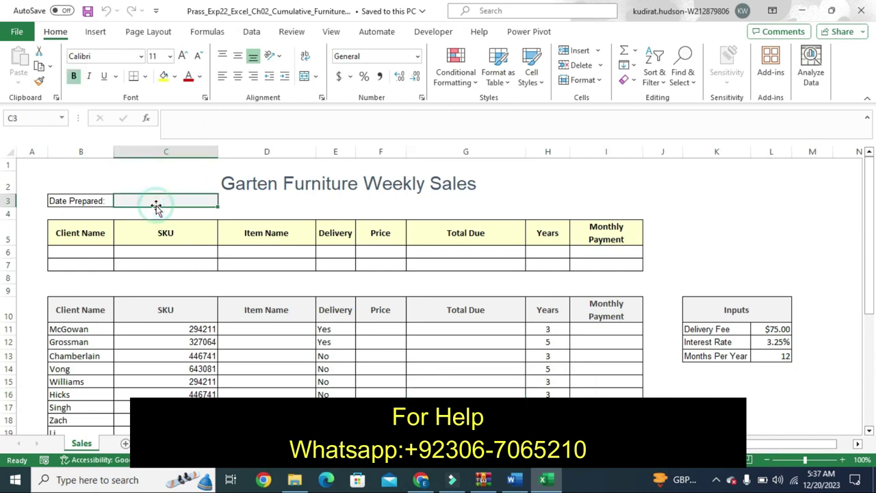
{"action": "type", "text": "="}
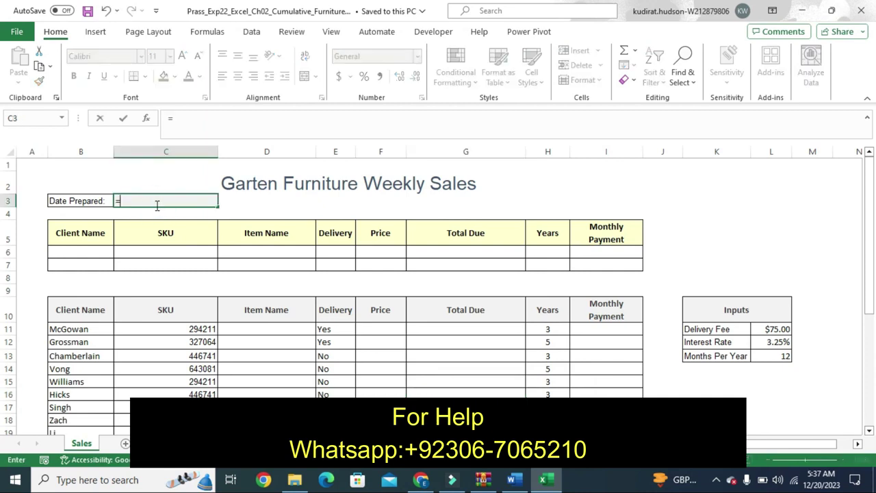
{"action": "type", "text": "date"}
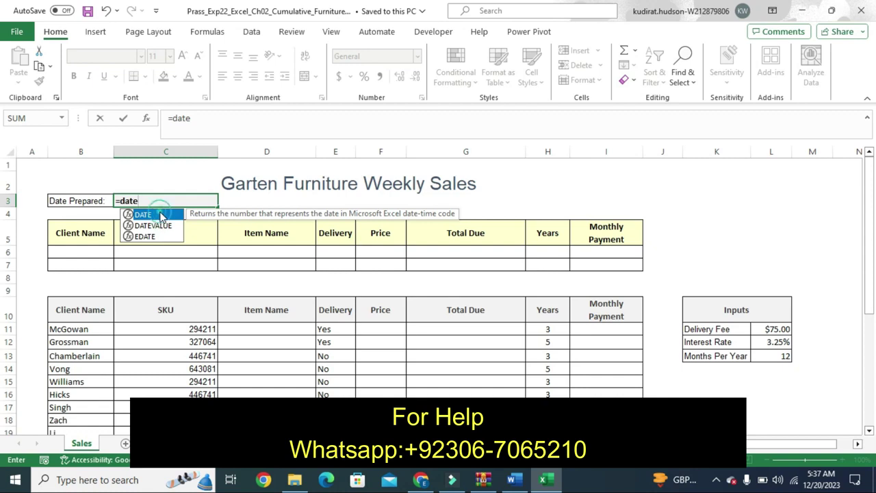
{"action": "double_click", "coordinate": [160, 215]}
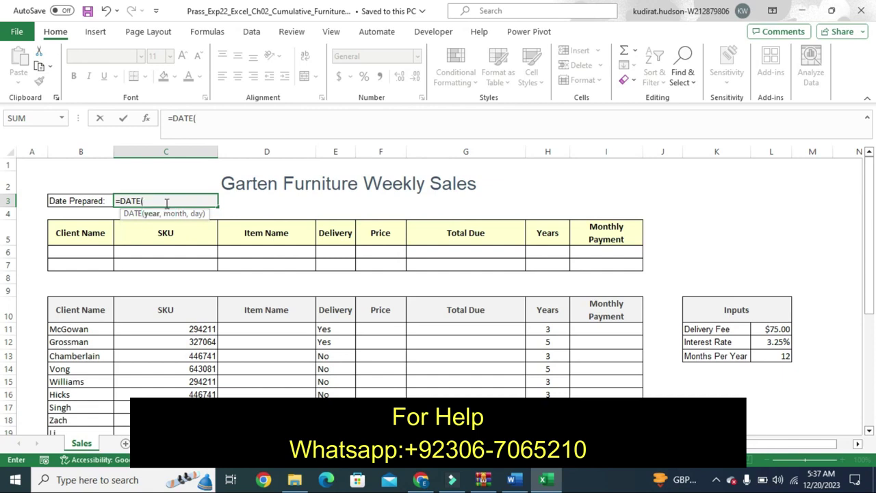
{"action": "type", "text": "12/"}
{"action": "type", "text": "2"}
{"action": "key", "text": "BackSpace"}
{"action": "key", "text": "BackSpace"}
{"action": "key", "text": "BackSpace"}
{"action": "key", "text": "BackSpace"}
{"action": "type", "text": "20"}
{"action": "type", "text": ","}
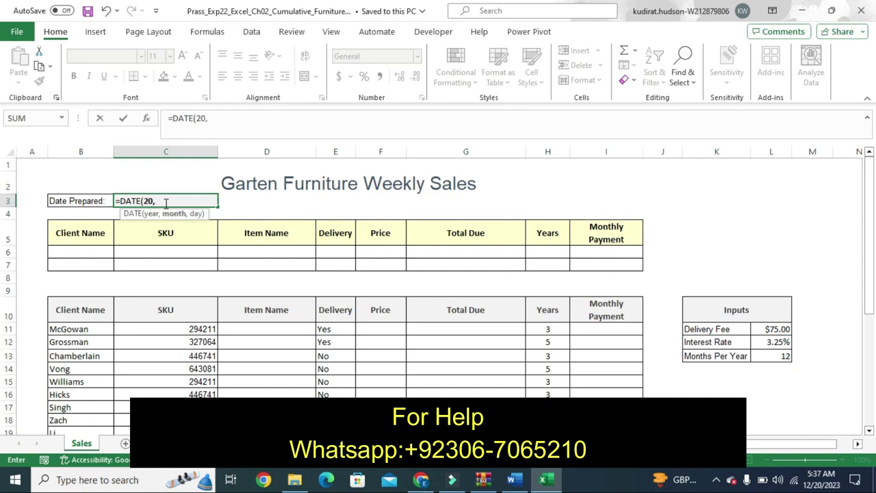
{"action": "type", "text": "12,"}
{"action": "type", "text": "202"}
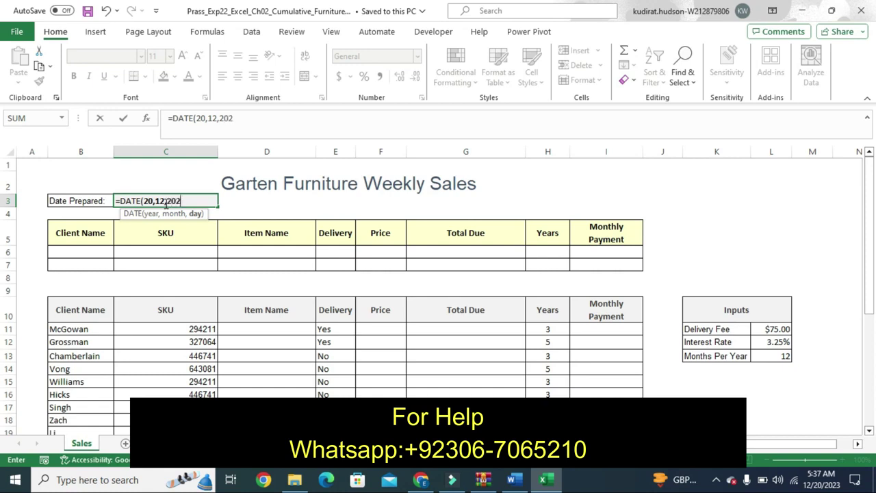
{"action": "type", "text": "3"}
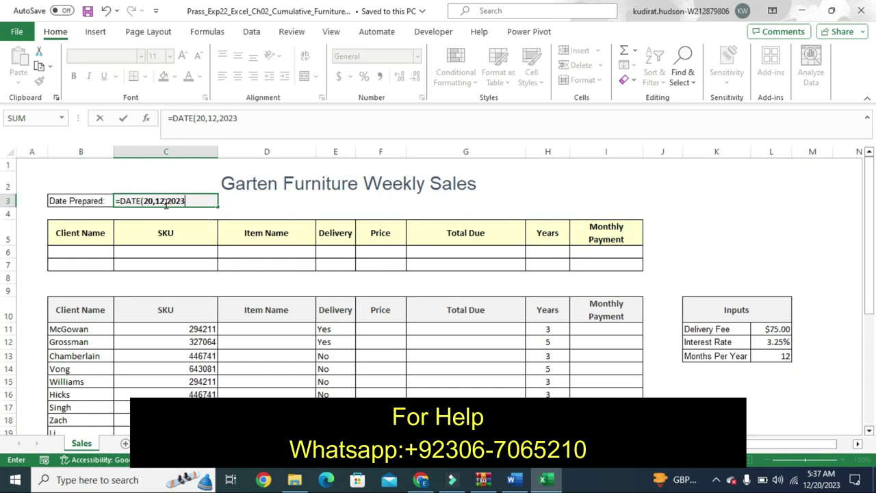
{"action": "key", "text": "Return"}
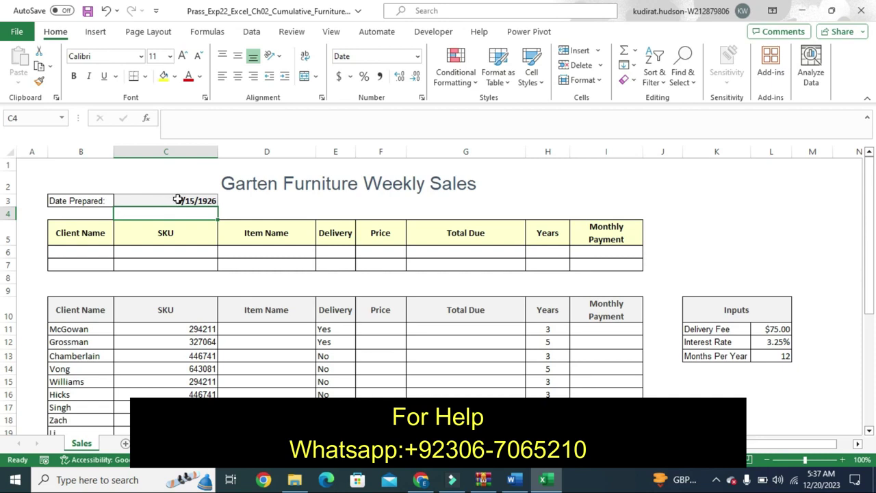
Apply the Long Date number format to C3, then begin editing its DATE formula
{"action": "left_click", "coordinate": [177, 199]}
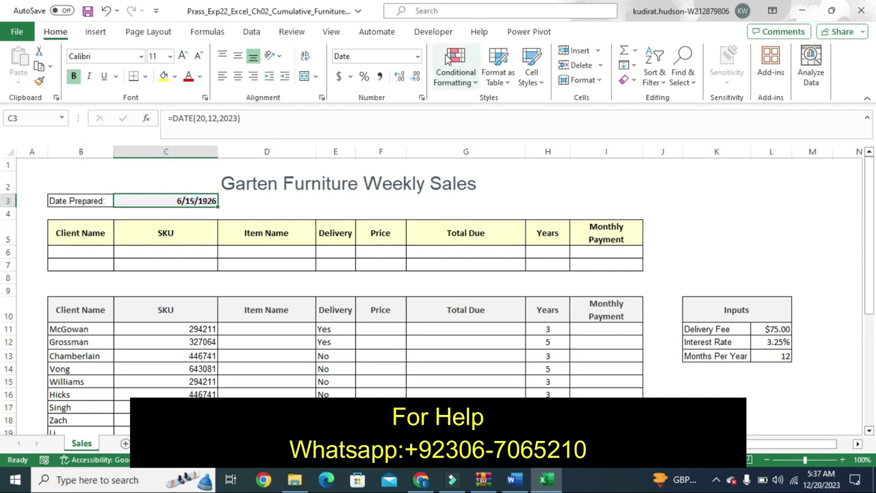
{"action": "left_click", "coordinate": [416, 57]}
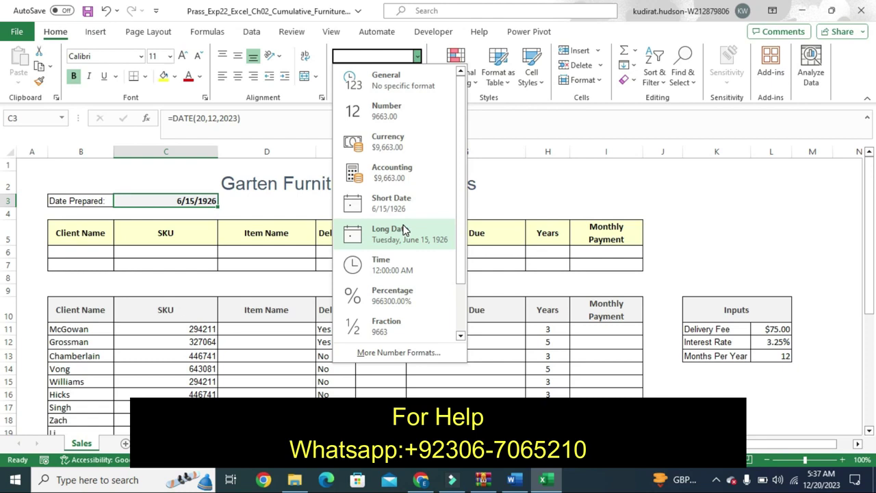
{"action": "left_click", "coordinate": [403, 230]}
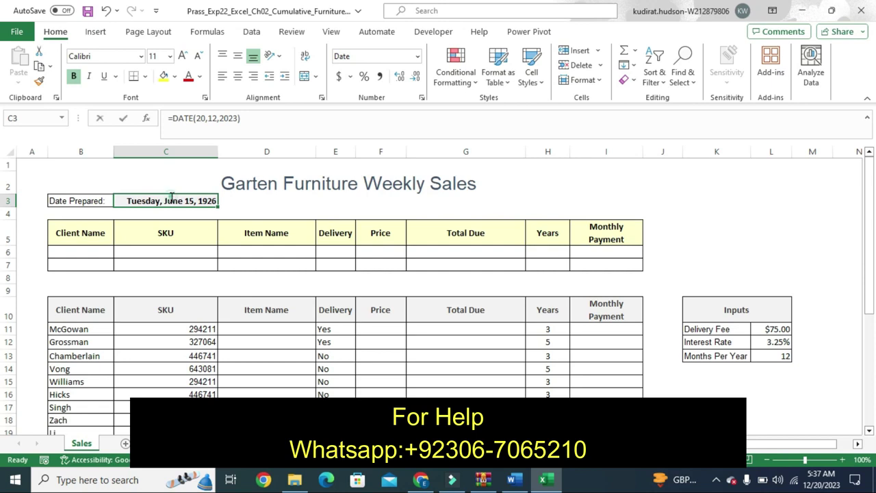
{"action": "double_click", "coordinate": [171, 197]}
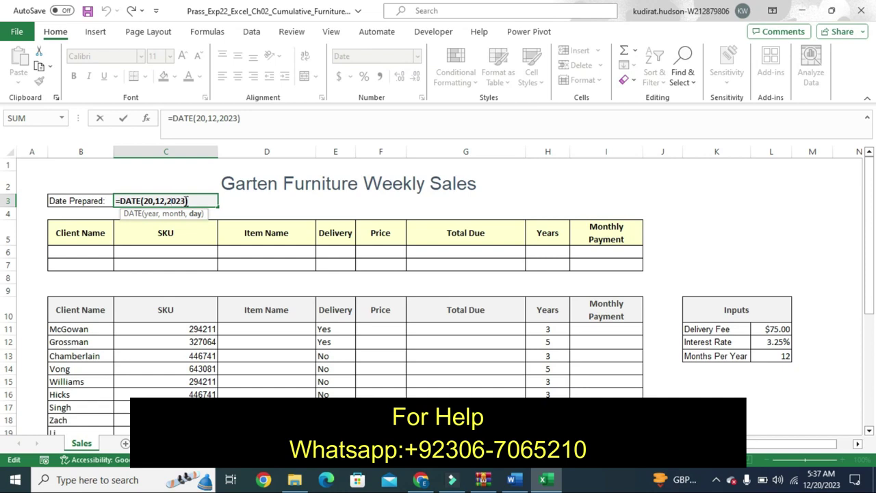
Change C3's formula to =DATE(2023,12,20) so it shows Wednesday, December 20, 2023
{"action": "left_click", "coordinate": [186, 201]}
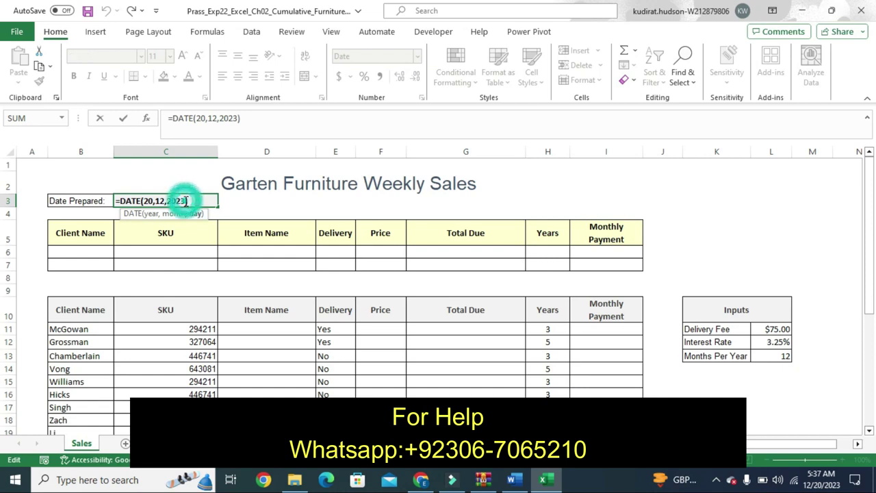
{"action": "key", "text": "BackSpace"}
{"action": "key", "text": "BackSpace"}
{"action": "key", "text": "BackSpace"}
{"action": "key", "text": "BackSpace"}
{"action": "key", "text": "BackSpace"}
{"action": "key", "text": "BackSpace"}
{"action": "key", "text": "BackSpace"}
{"action": "key", "text": "BackSpace"}
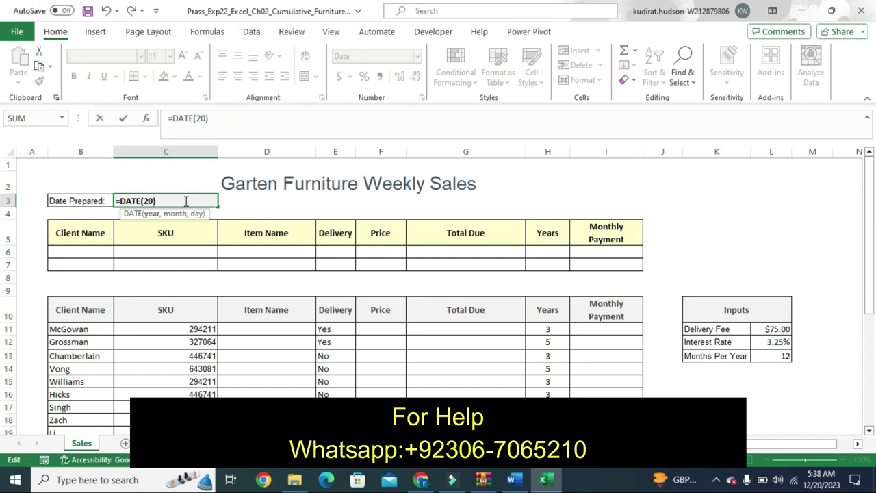
{"action": "type", "text": "23"}
{"action": "type", "text": ","}
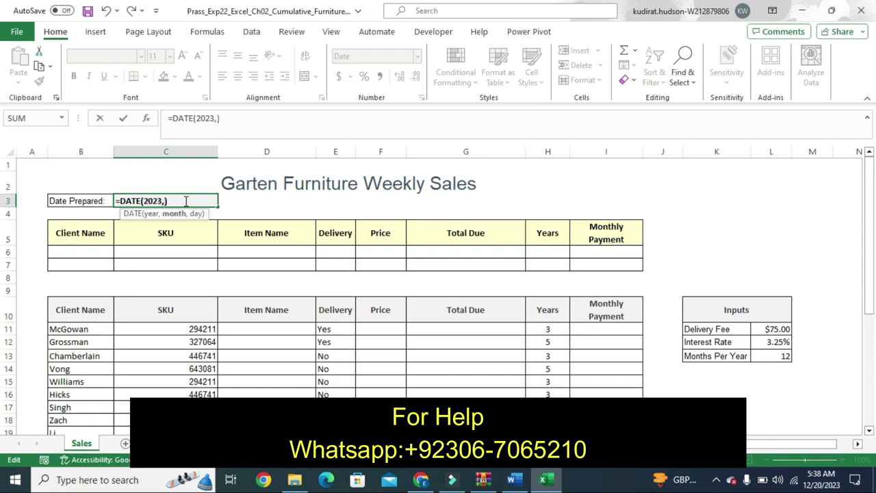
{"action": "type", "text": "12"}
{"action": "type", "text": ","}
{"action": "type", "text": "20"}
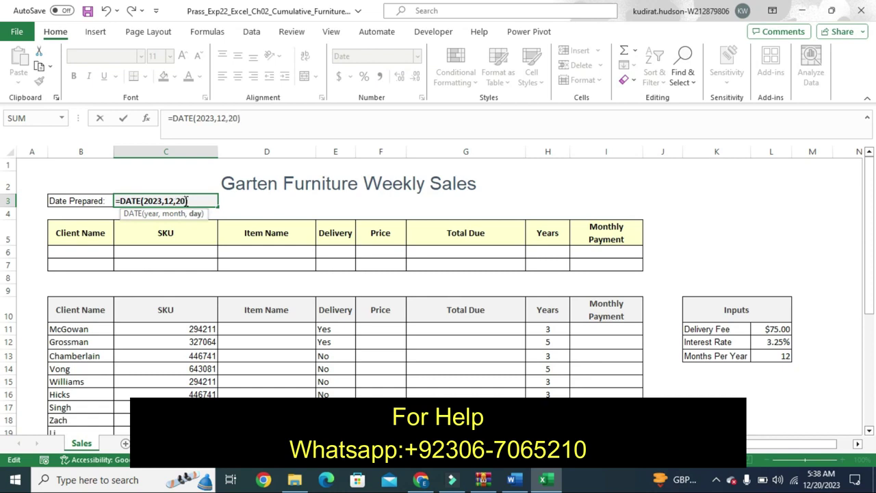
{"action": "key", "text": "Return"}
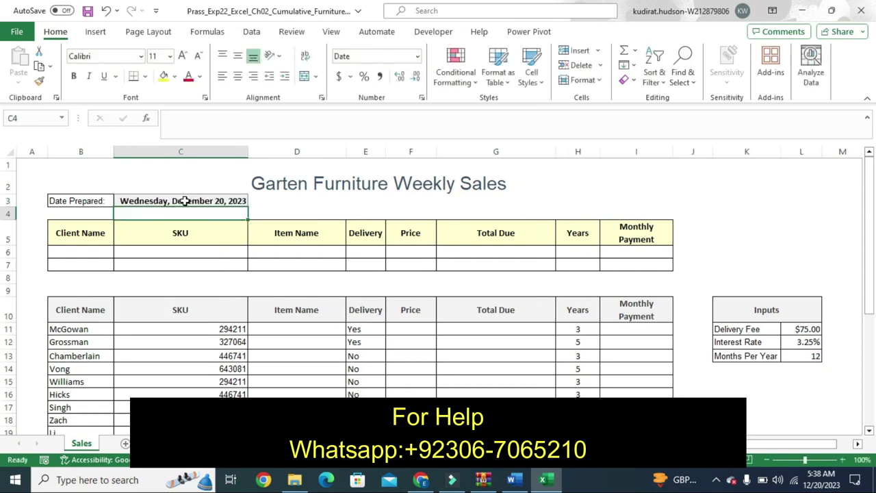
{"action": "left_click", "coordinate": [185, 201]}
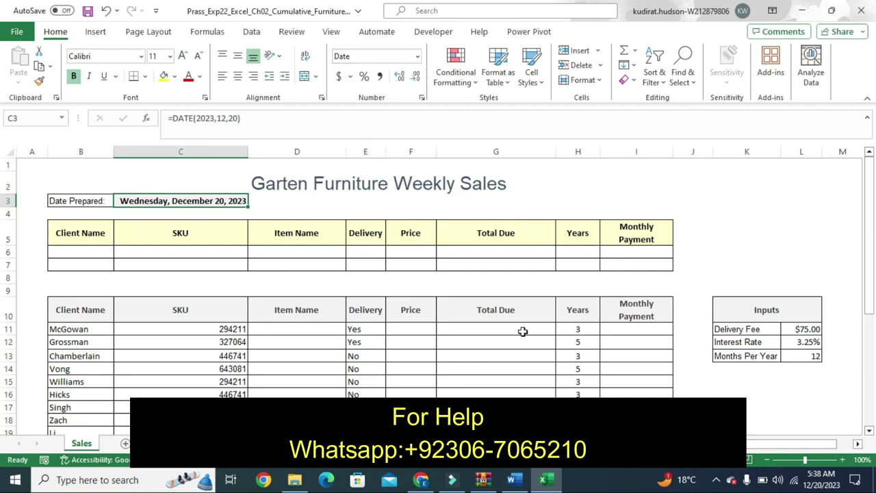
Remove step 2's highlight and highlight step 3's Autofit column C instruction in yellow
{"action": "left_click", "coordinate": [518, 480]}
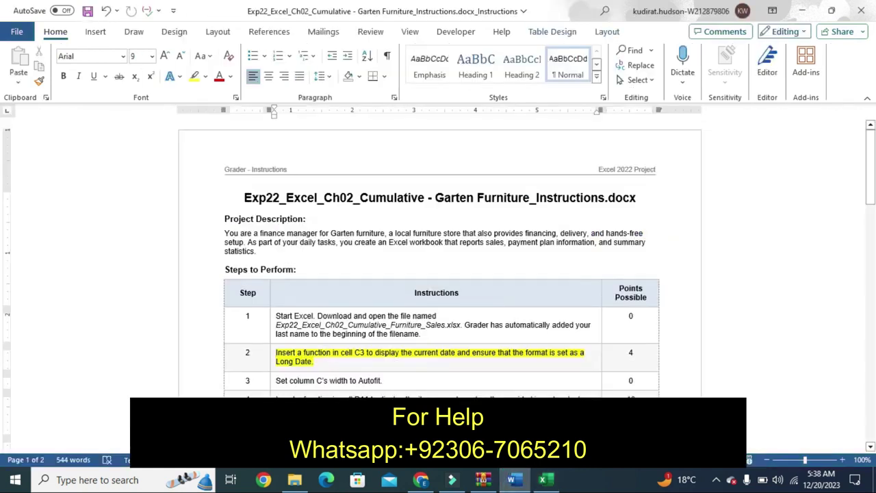
{"action": "key", "text": "ctrl+z"}
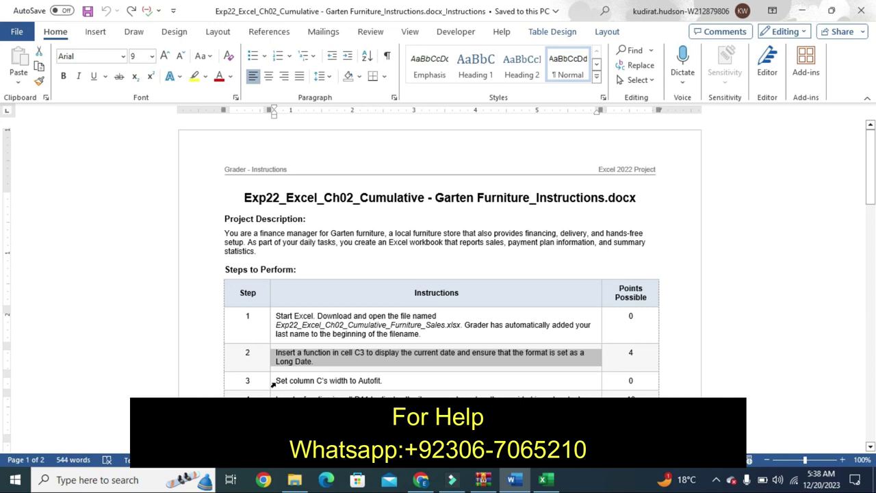
{"action": "left_click", "coordinate": [272, 384]}
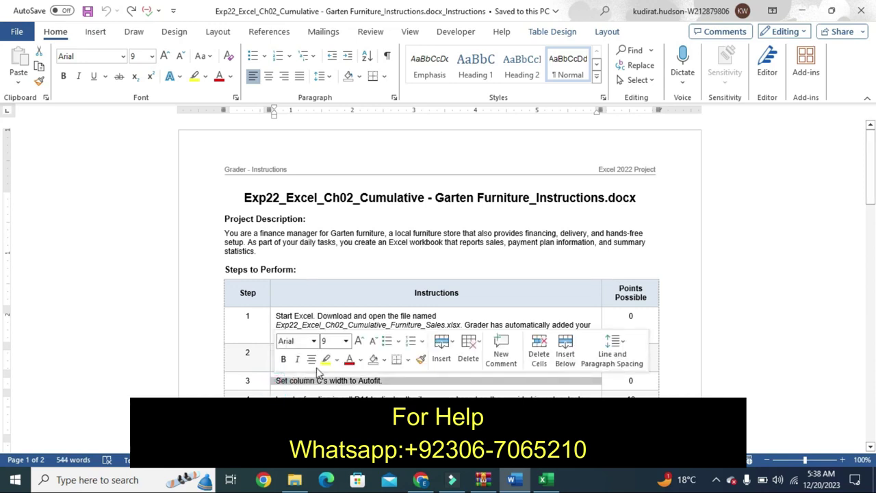
{"action": "left_click", "coordinate": [326, 360]}
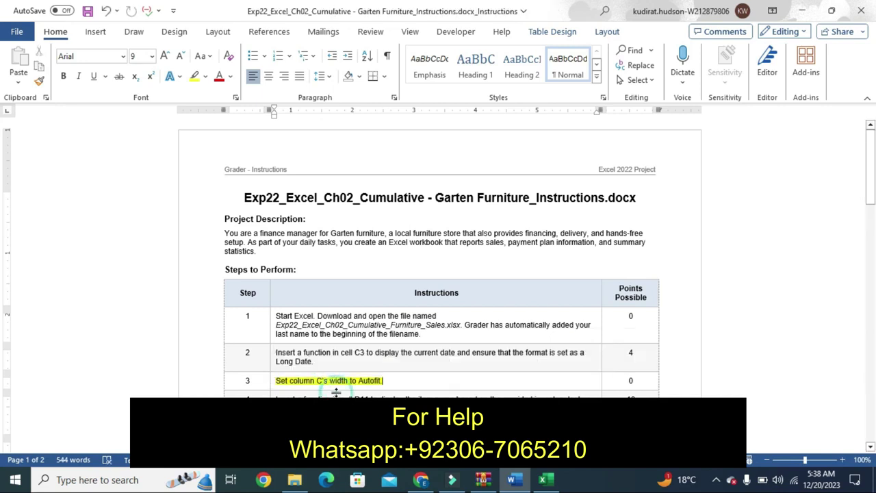
AutoFit column C's width in Excel, then bring the Word instructions back
{"action": "left_click", "coordinate": [544, 482]}
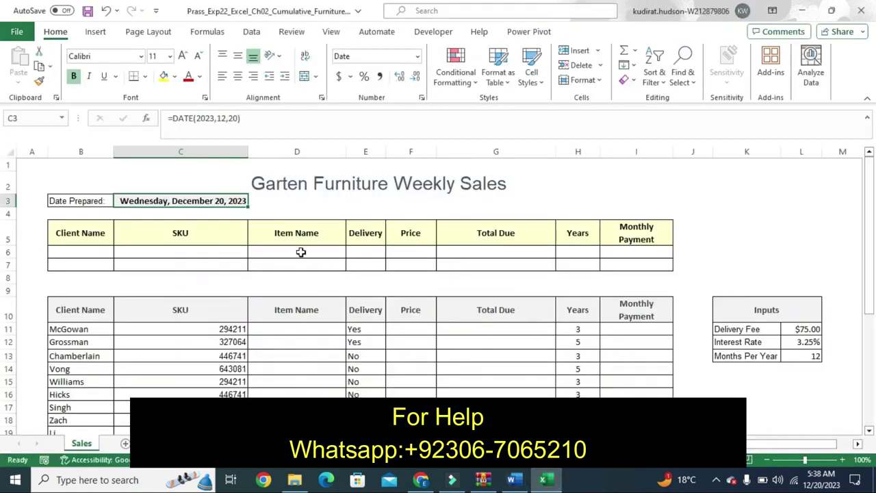
{"action": "double_click", "coordinate": [248, 155]}
{"action": "left_click", "coordinate": [512, 480]}
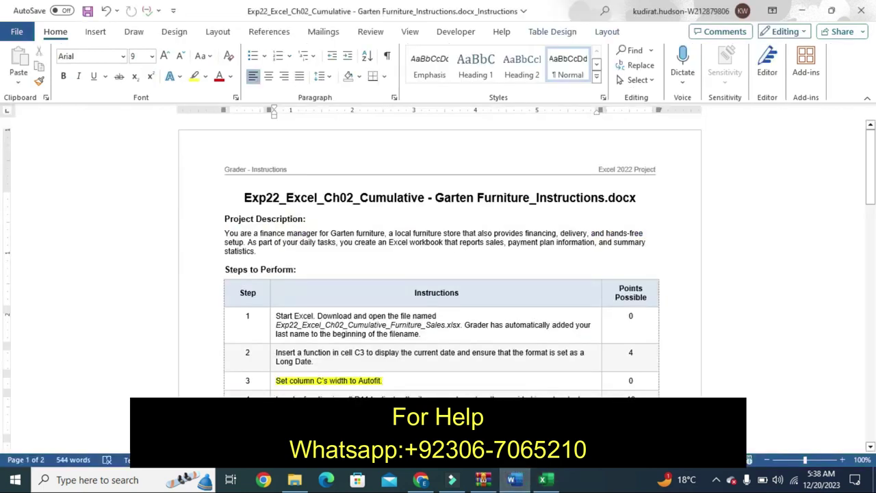
Undo step 3's highlight, highlight step 4's item-name lookup instruction yellow, and return to Excel
{"action": "key", "text": "ctrl+z"}
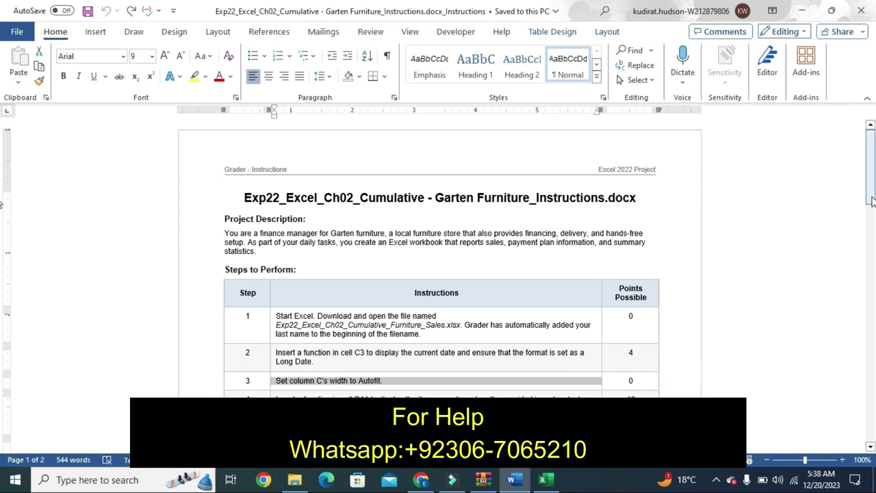
{"action": "left_click_drag", "start_coordinate": [871, 199], "coordinate": [871, 214]}
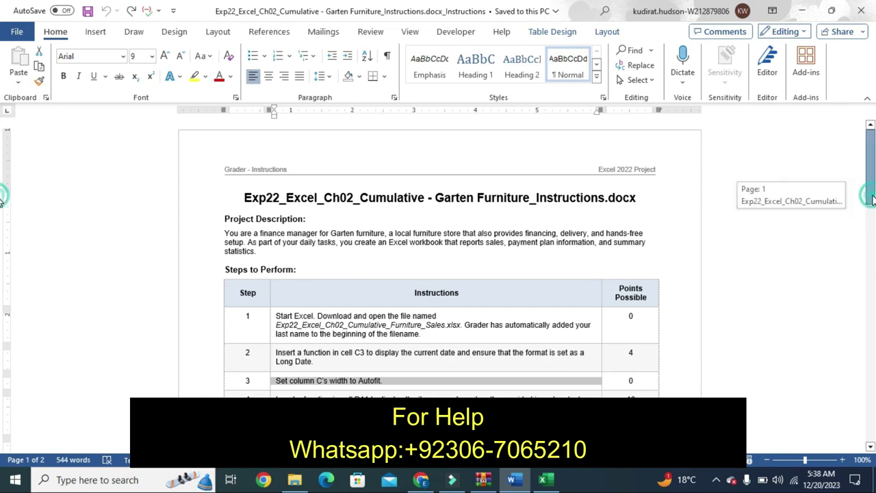
{"action": "left_click_drag", "start_coordinate": [2, 217], "coordinate": [2, 218]}
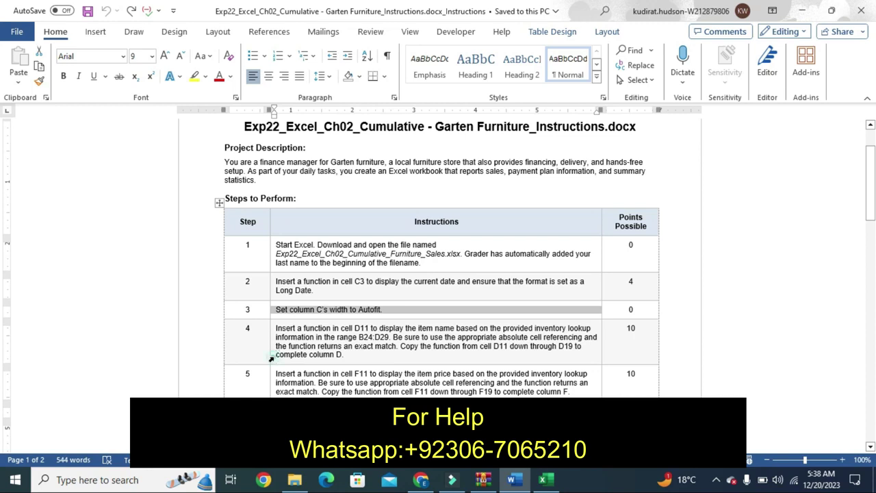
{"action": "left_click", "coordinate": [271, 359]}
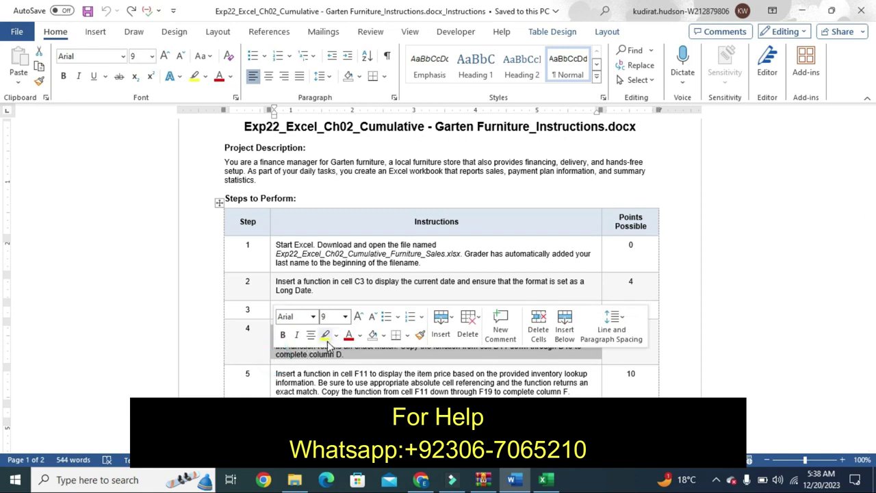
{"action": "left_click", "coordinate": [326, 335]}
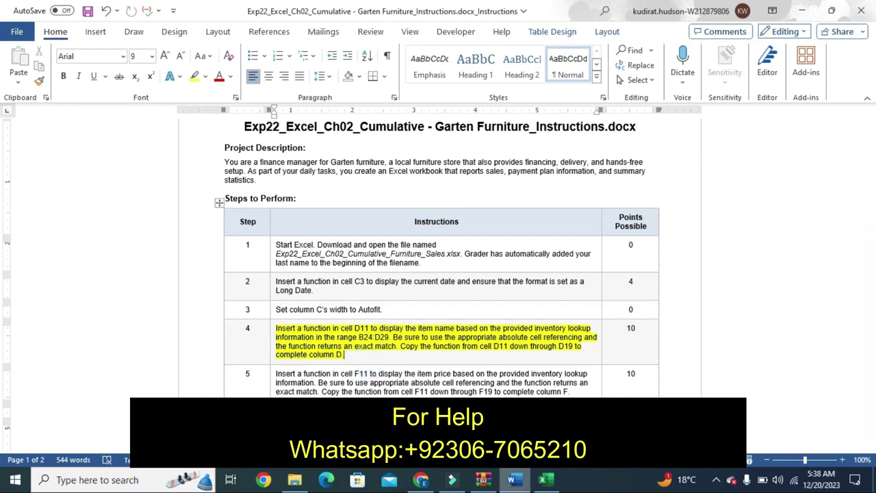
{"action": "left_click", "coordinate": [548, 481]}
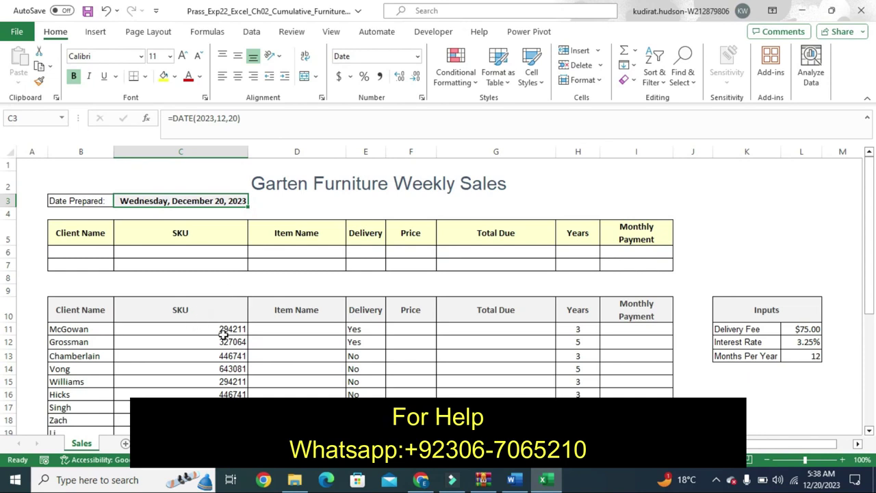
Start a VLOOKUP in D11 using C11 as the lookup value and select the inventory table
{"action": "left_click", "coordinate": [295, 327]}
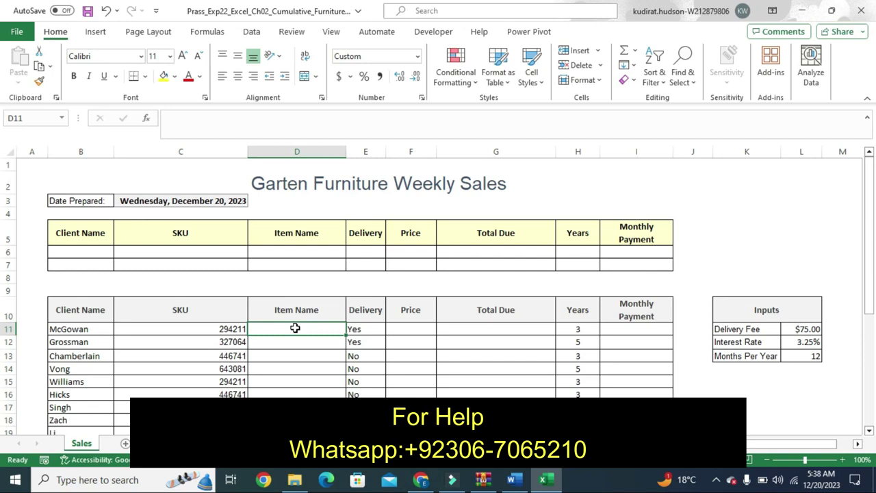
{"action": "type", "text": "=v"}
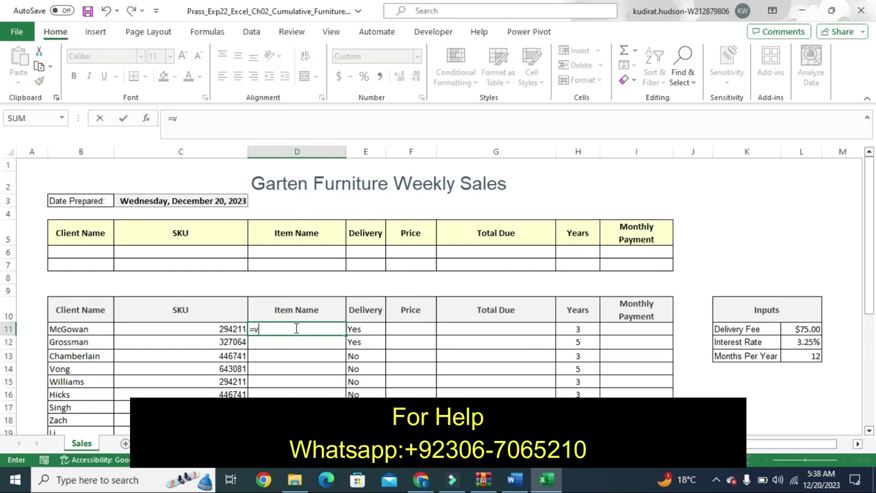
{"action": "type", "text": "lo"}
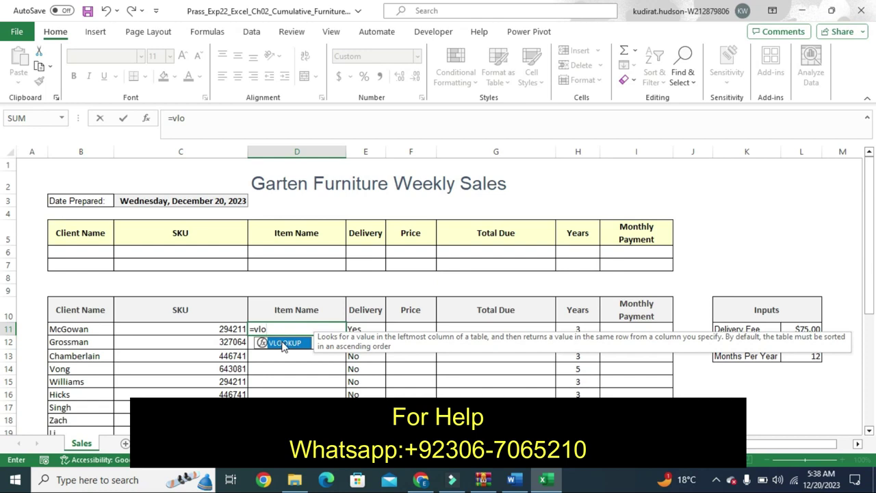
{"action": "double_click", "coordinate": [284, 343]}
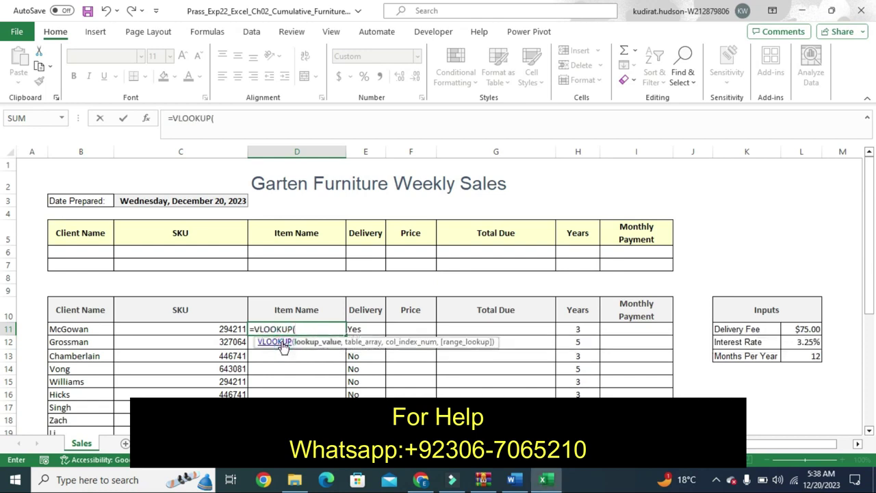
{"action": "left_click", "coordinate": [222, 328]}
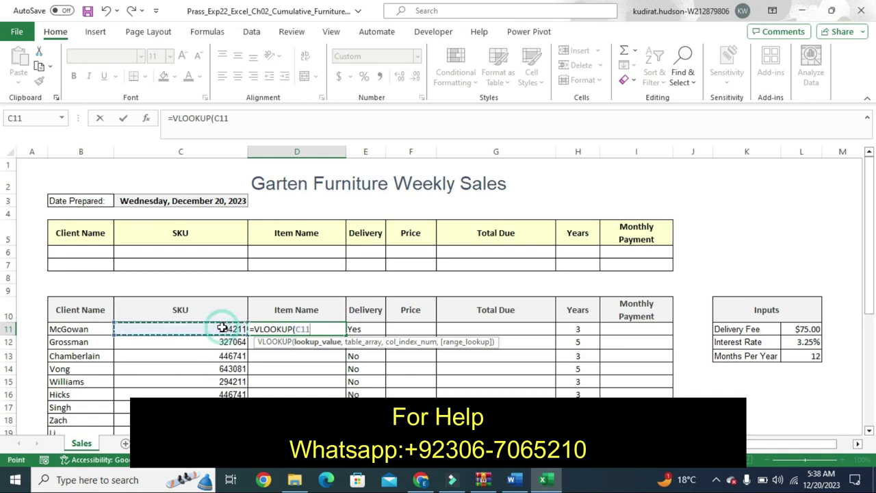
{"action": "type", "text": ","}
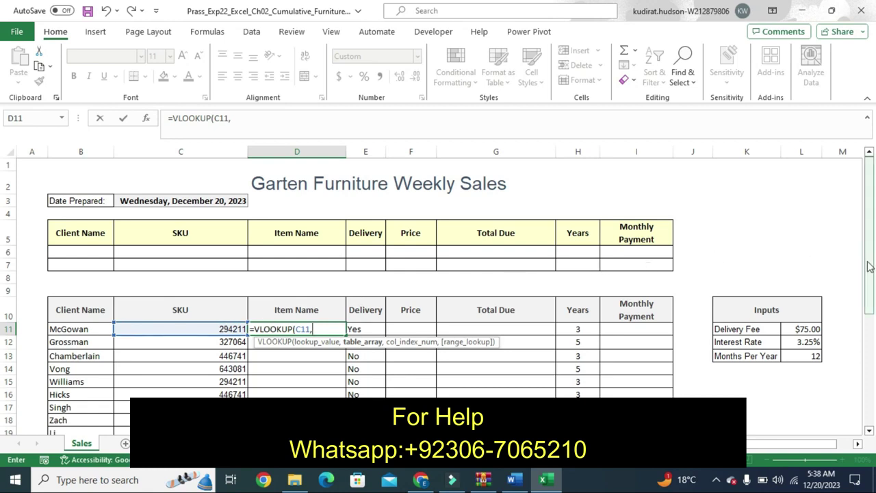
{"action": "left_click_drag", "start_coordinate": [868, 267], "coordinate": [865, 351]}
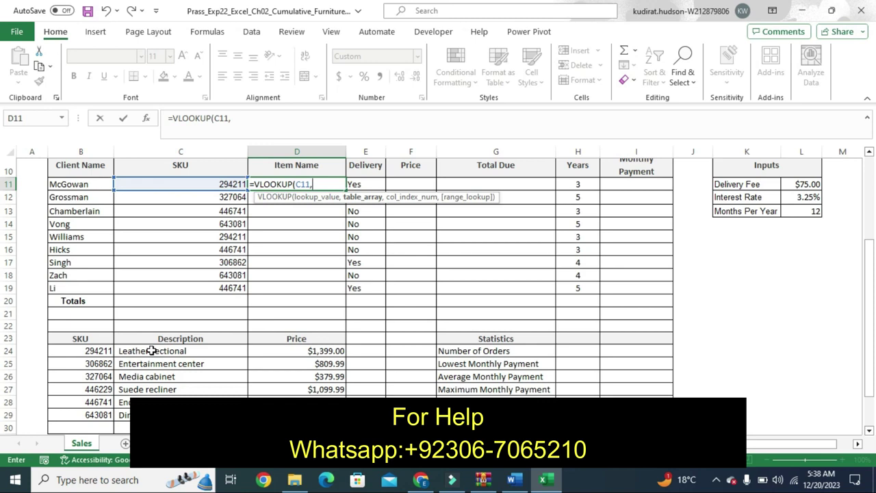
{"action": "left_click_drag", "start_coordinate": [140, 351], "coordinate": [253, 387]}
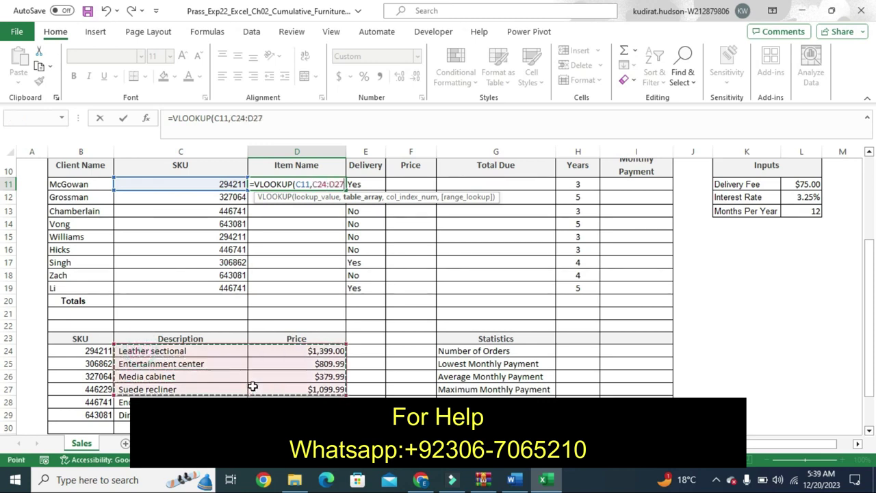
{"action": "left_click_drag", "start_coordinate": [253, 386], "coordinate": [260, 414]}
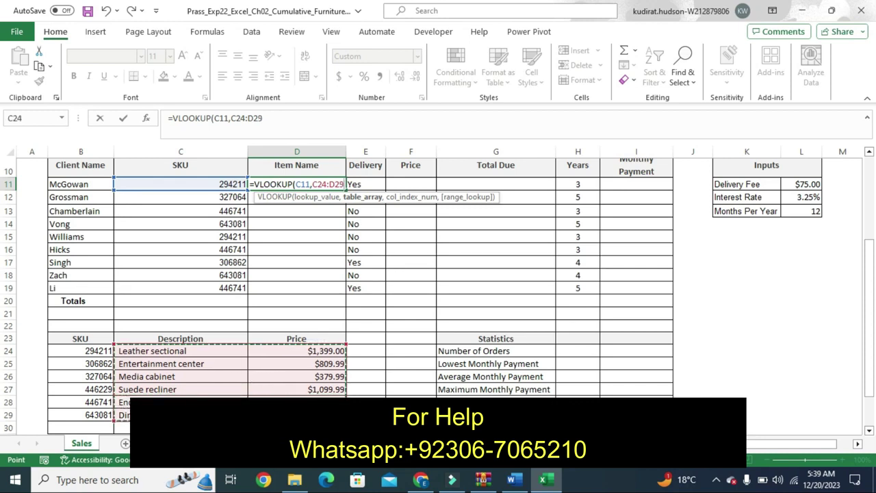
Finish D11 as =VLOOKUP(C11,$B$24:$D$29,2,TRUE), showing Leather sectional
{"action": "left_click", "coordinate": [87, 351]}
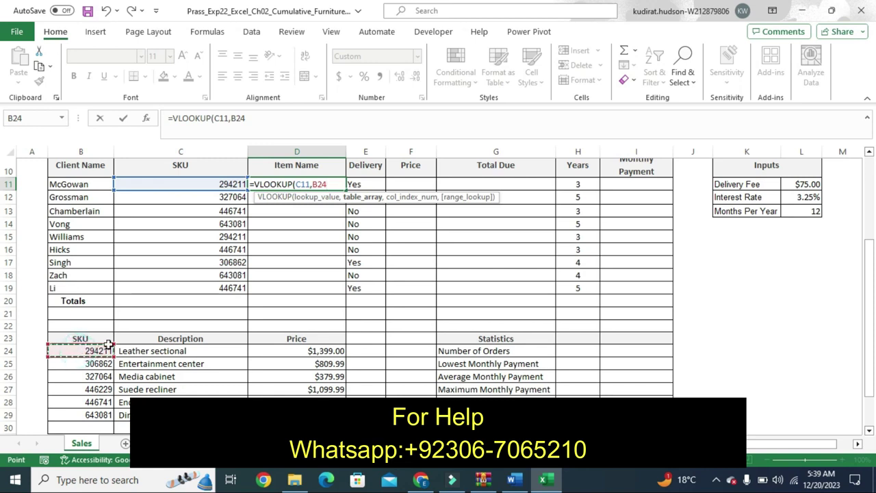
{"action": "left_click_drag", "start_coordinate": [108, 344], "coordinate": [185, 370]}
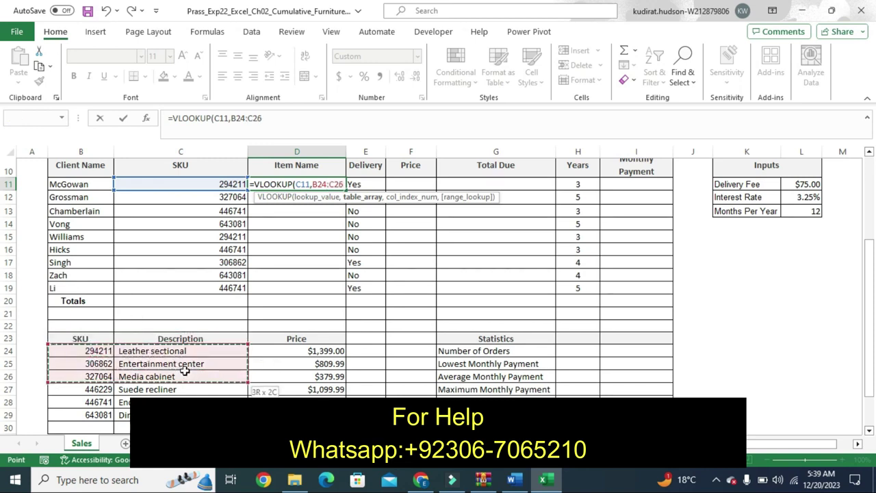
{"action": "left_click_drag", "start_coordinate": [185, 370], "coordinate": [301, 415]}
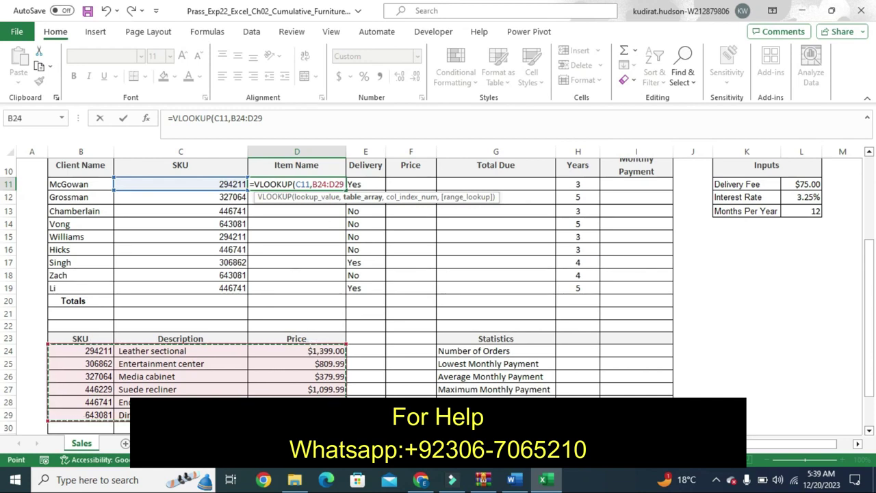
{"action": "key", "text": "F4"}
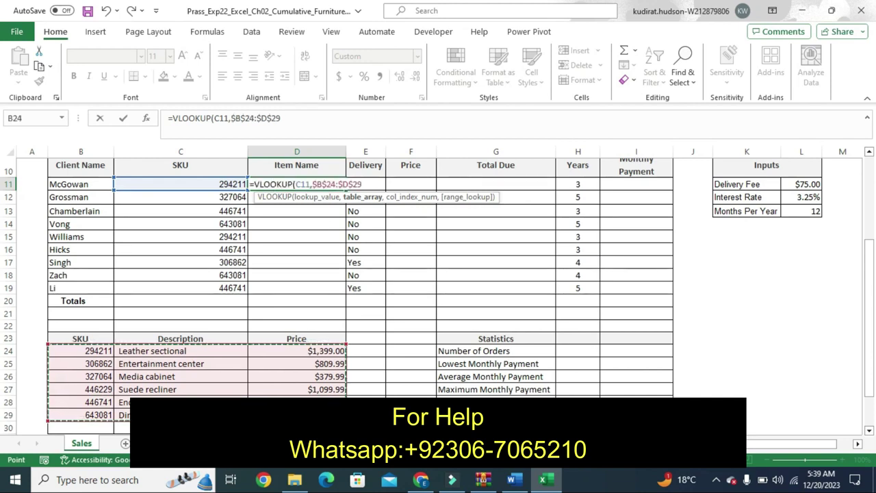
{"action": "type", "text": ","}
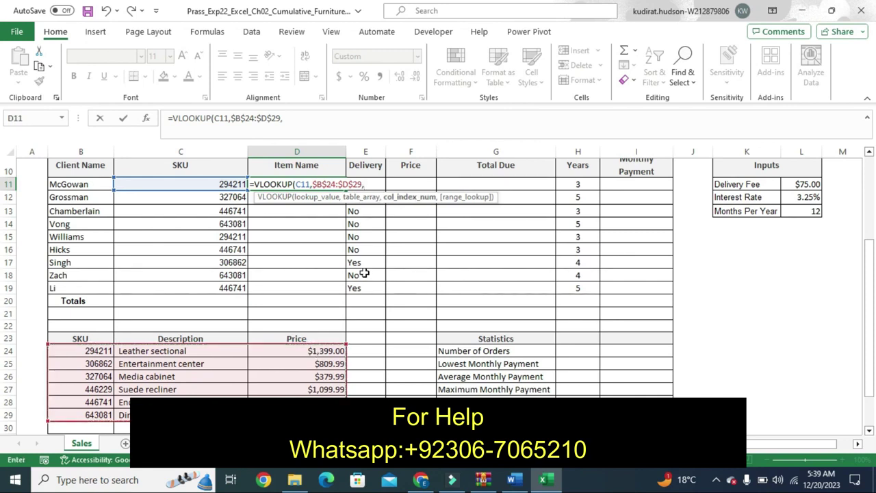
{"action": "type", "text": "2"}
{"action": "type", "text": ","}
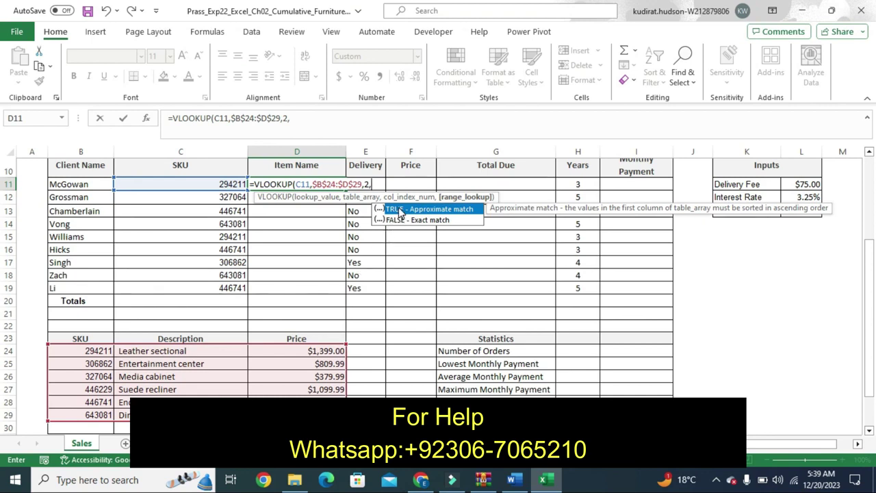
{"action": "double_click", "coordinate": [399, 209]}
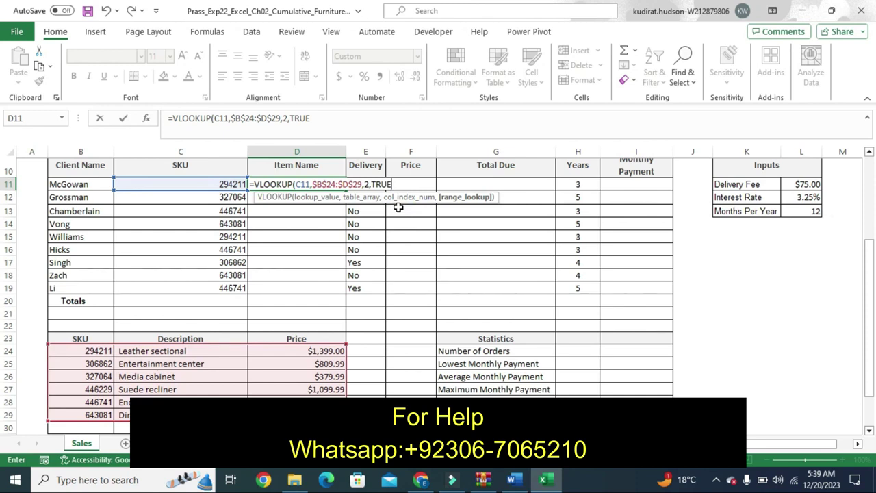
{"action": "key", "text": "Return"}
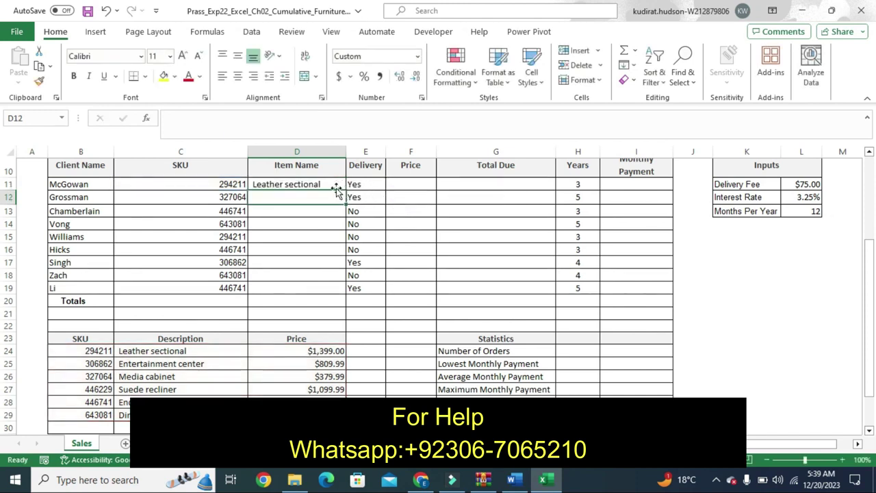
{"action": "left_click", "coordinate": [306, 186]}
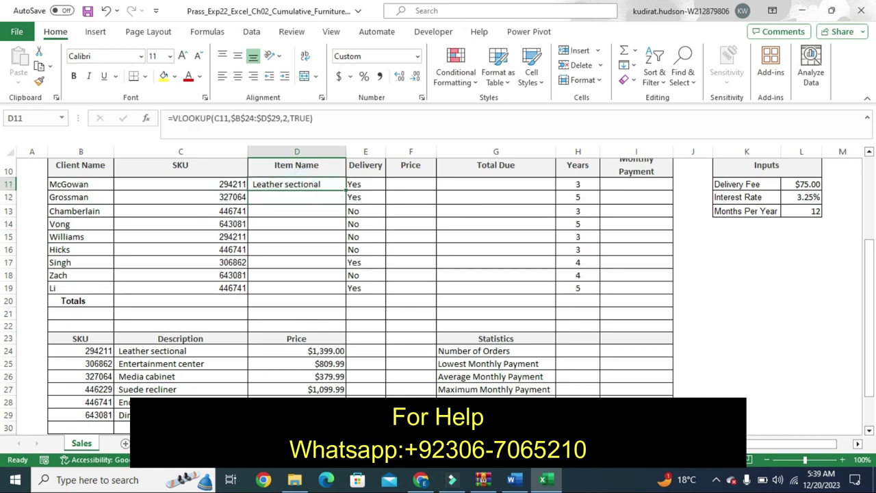
Undo the yellow highlight on step 4's instruction in Word, then switch back to Excel
{"action": "left_click", "coordinate": [515, 481]}
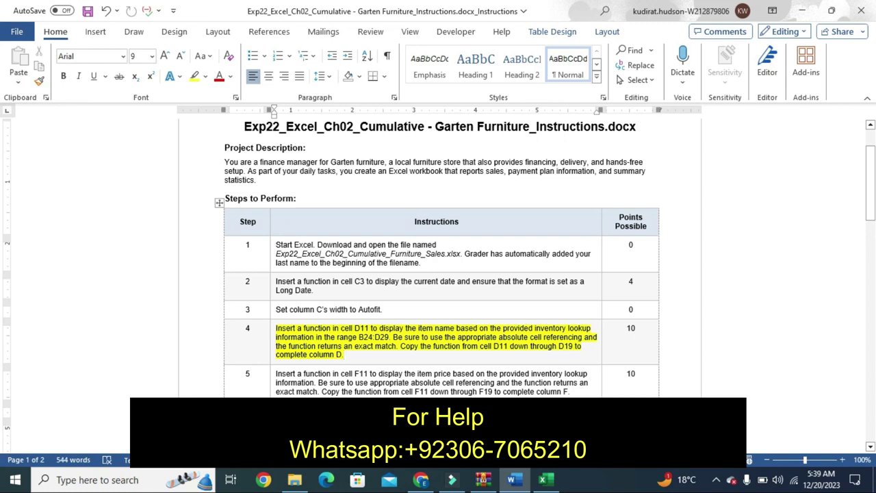
{"action": "key", "text": "ctrl+z"}
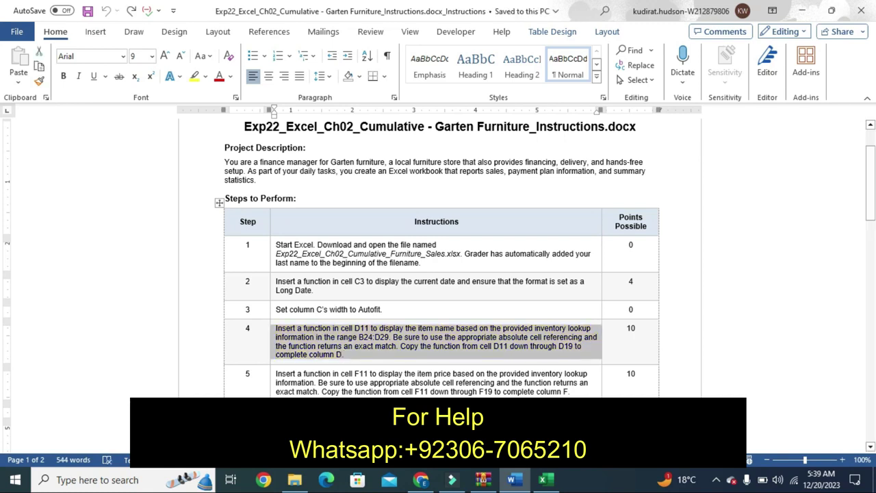
{"action": "left_click", "coordinate": [544, 483]}
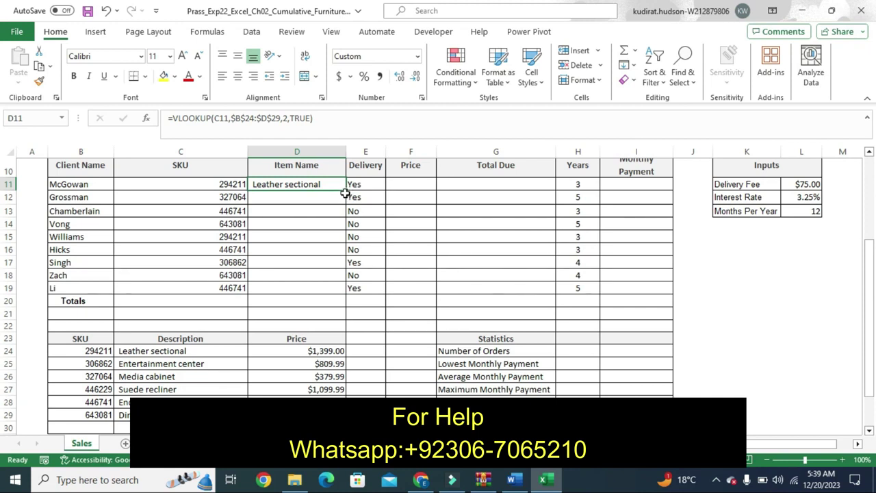
Fill D11's VLOOKUP down to D19 so names run from Leather sectional to End table set
{"action": "left_click_drag", "start_coordinate": [345, 192], "coordinate": [340, 283]}
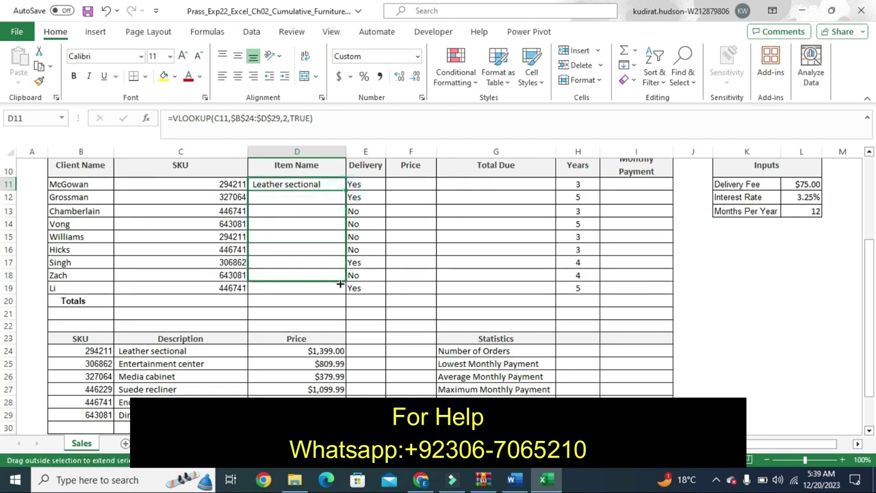
{"action": "left_click_drag", "start_coordinate": [340, 283], "coordinate": [341, 293]}
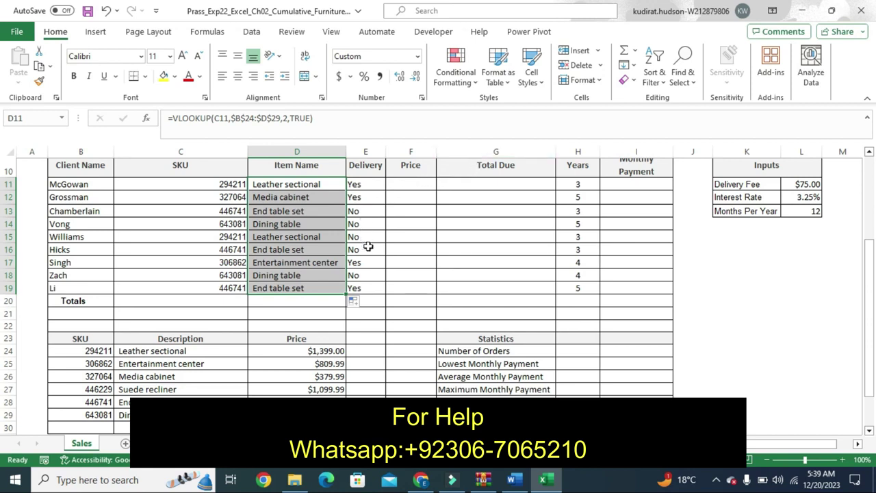
{"action": "left_click", "coordinate": [394, 258]}
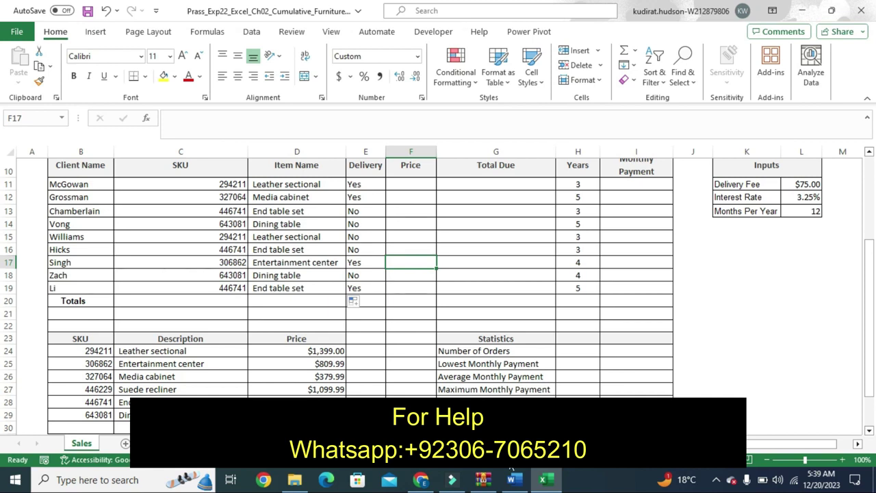
In Word, highlight step 5's item-price instruction in yellow, then return to Excel
{"action": "left_click", "coordinate": [513, 479]}
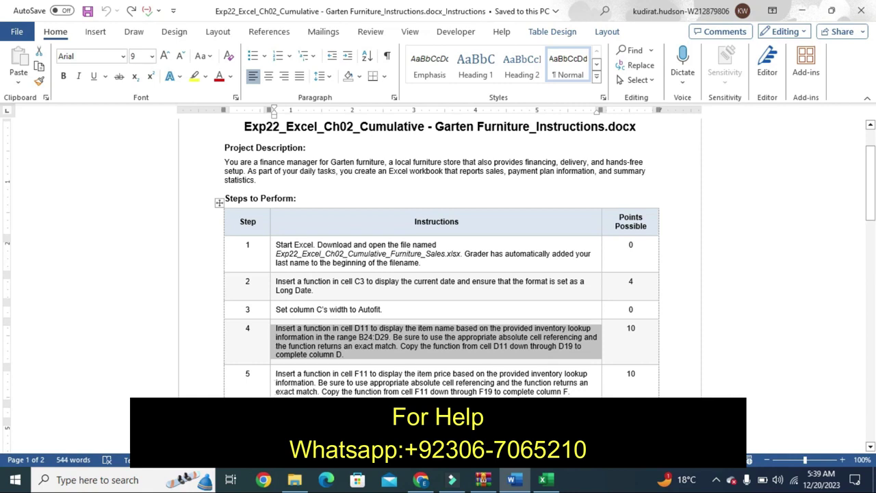
{"action": "left_click", "coordinate": [272, 395]}
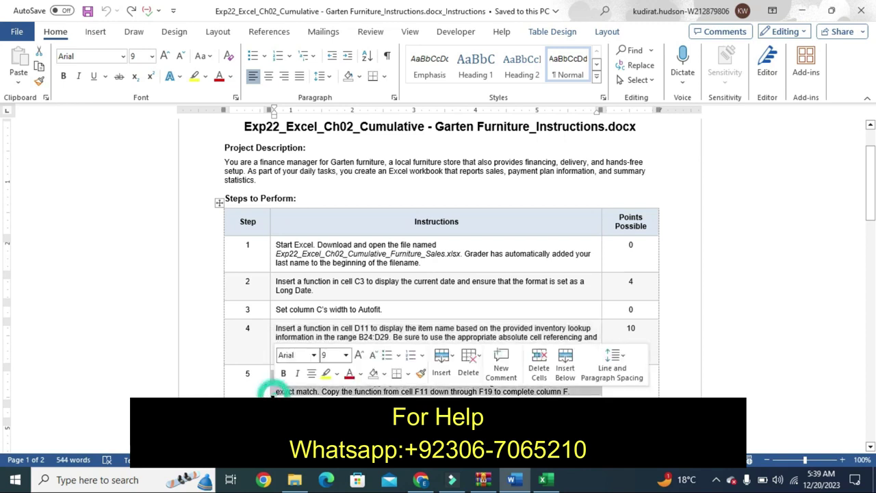
{"action": "left_click", "coordinate": [327, 375]}
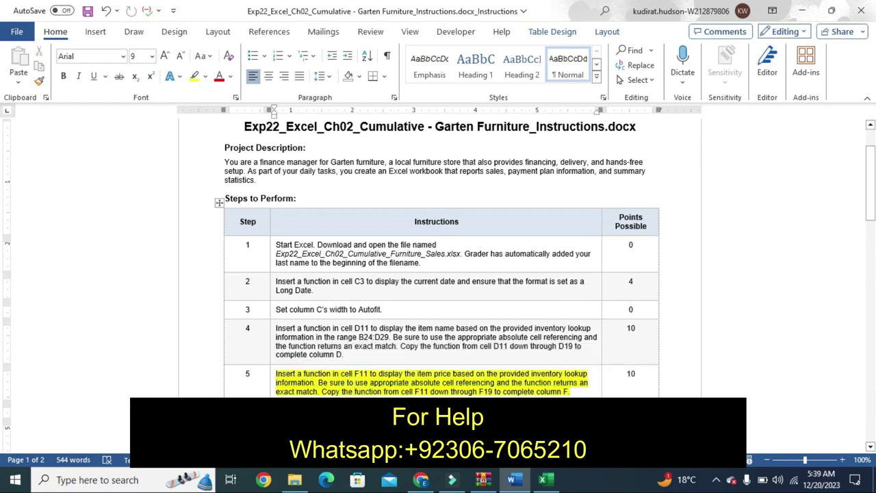
{"action": "left_click", "coordinate": [553, 486]}
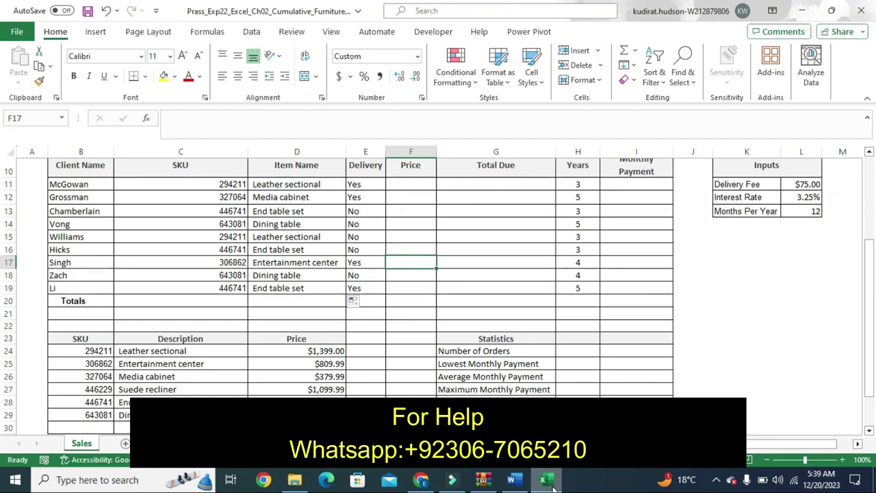
Begin a =VLOOKUP( formula in F11 using the vl autocomplete suggestion
{"action": "left_click", "coordinate": [403, 185]}
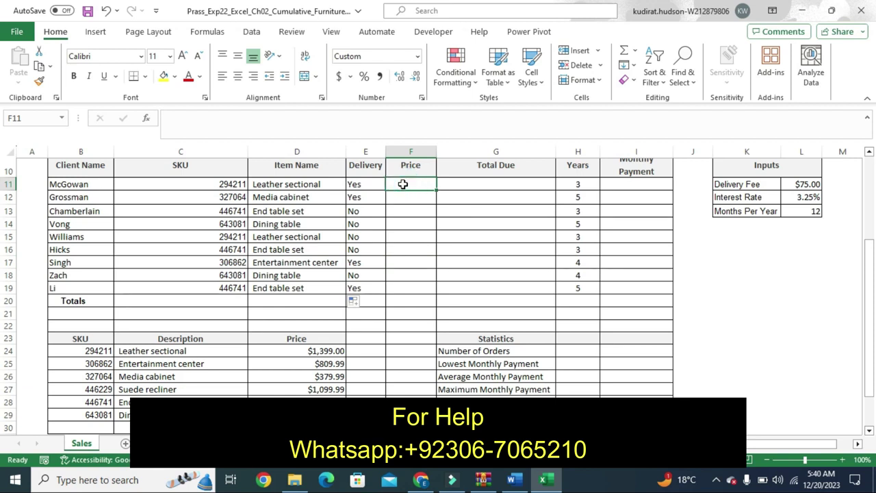
{"action": "type", "text": "="}
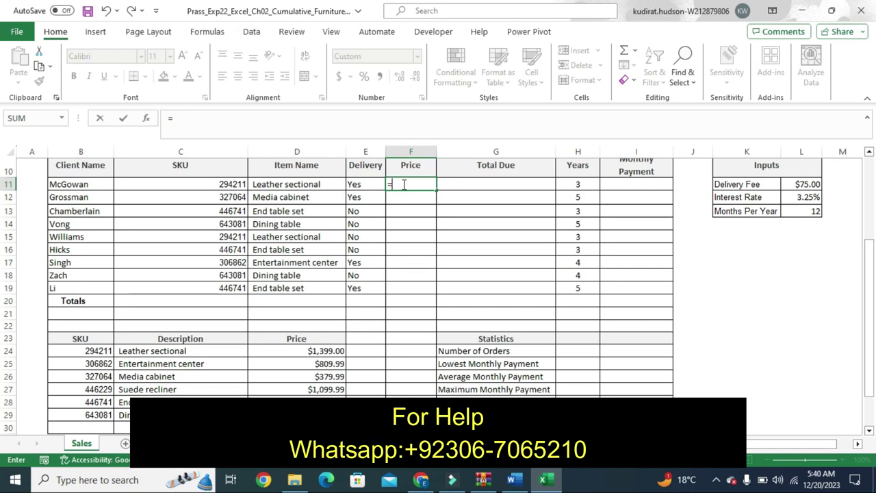
{"action": "type", "text": "vl"}
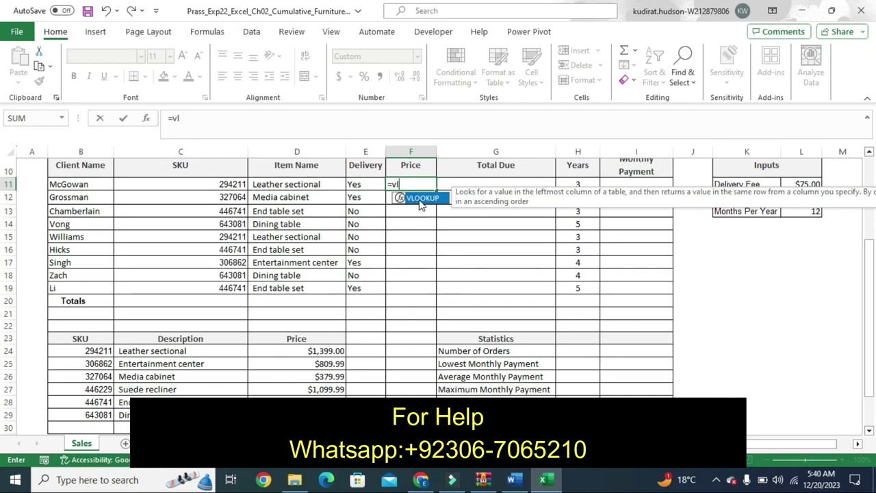
{"action": "double_click", "coordinate": [420, 198]}
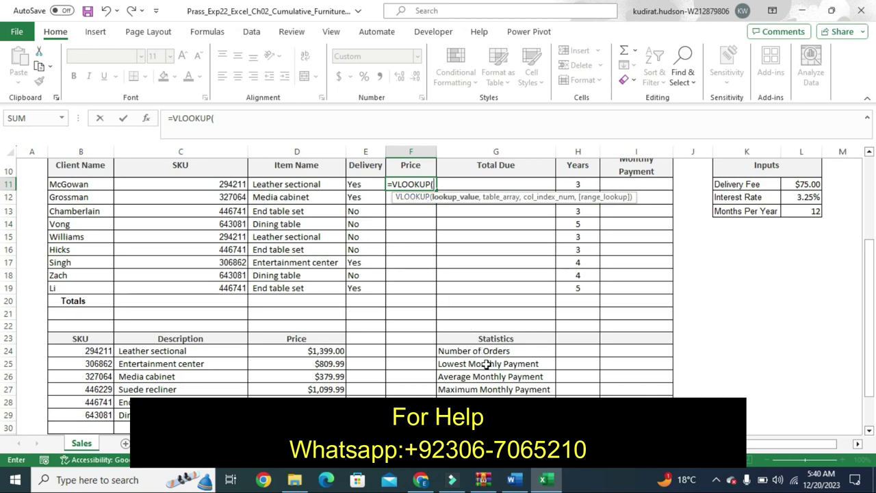
{"action": "left_click", "coordinate": [515, 481]}
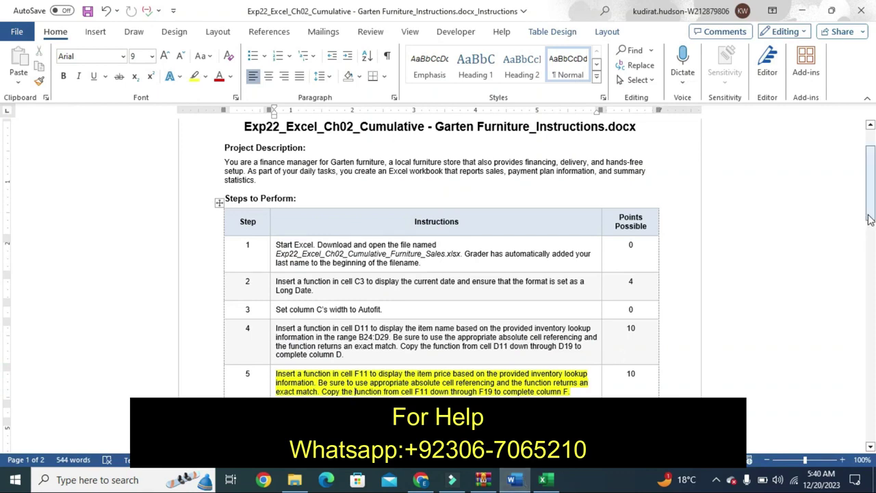
{"action": "left_click_drag", "start_coordinate": [870, 215], "coordinate": [871, 227]}
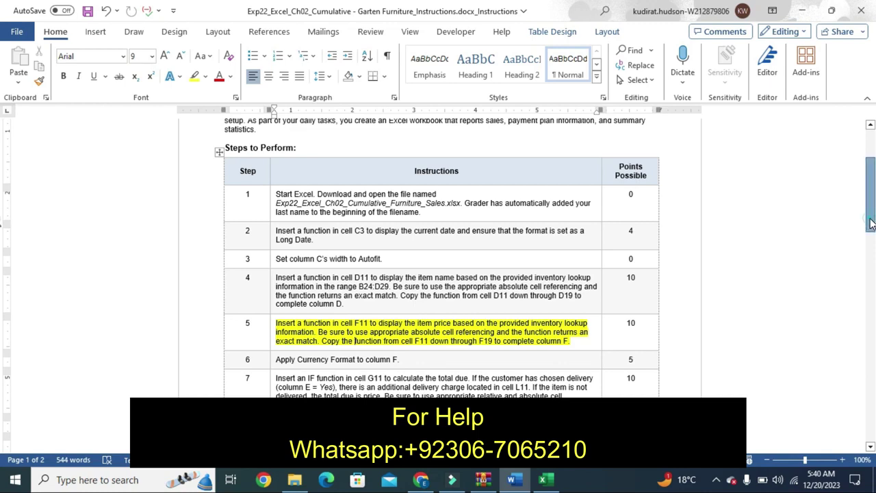
{"action": "left_click_drag", "start_coordinate": [871, 224], "coordinate": [870, 234]}
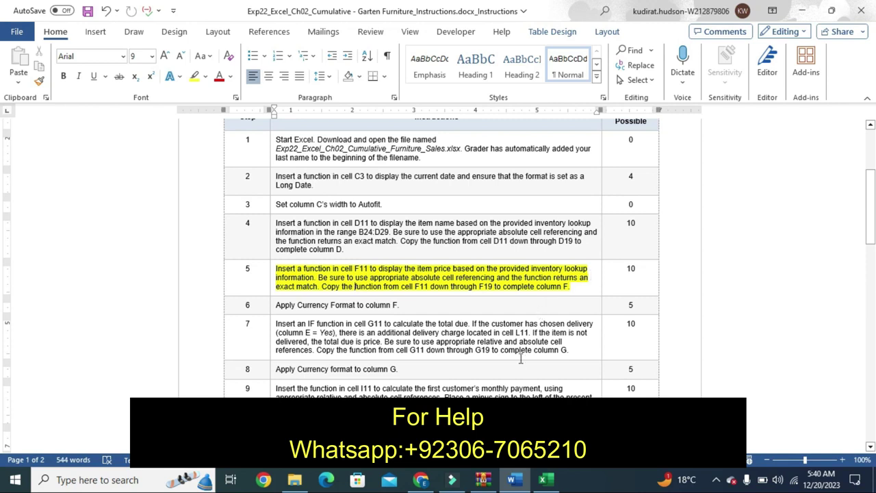
{"action": "left_click", "coordinate": [545, 481]}
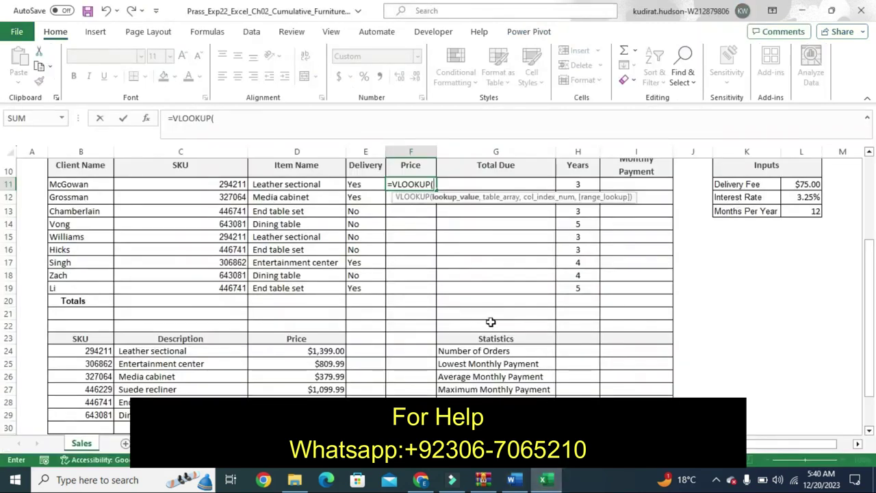
Complete F11 as =VLOOKUP(C11,$B$24:$D$29,3,FALSE) and commit it
{"action": "left_click", "coordinate": [213, 185]}
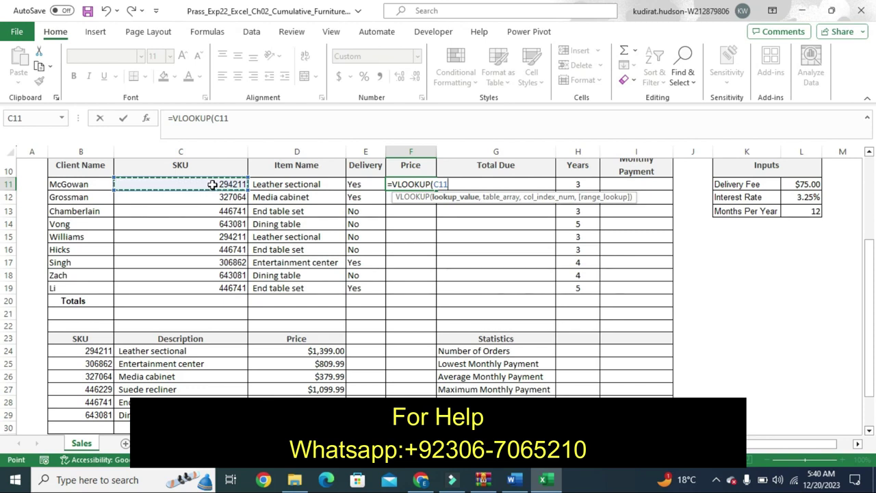
{"action": "type", "text": ","}
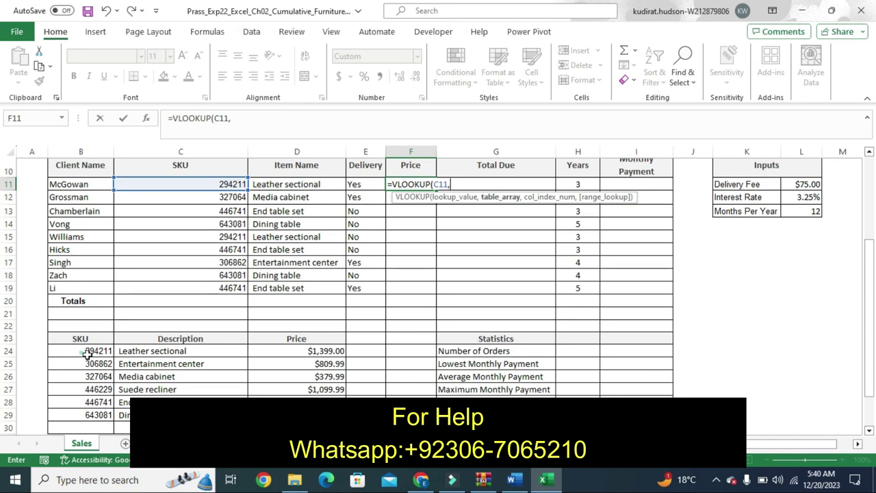
{"action": "left_click_drag", "start_coordinate": [87, 353], "coordinate": [248, 395]}
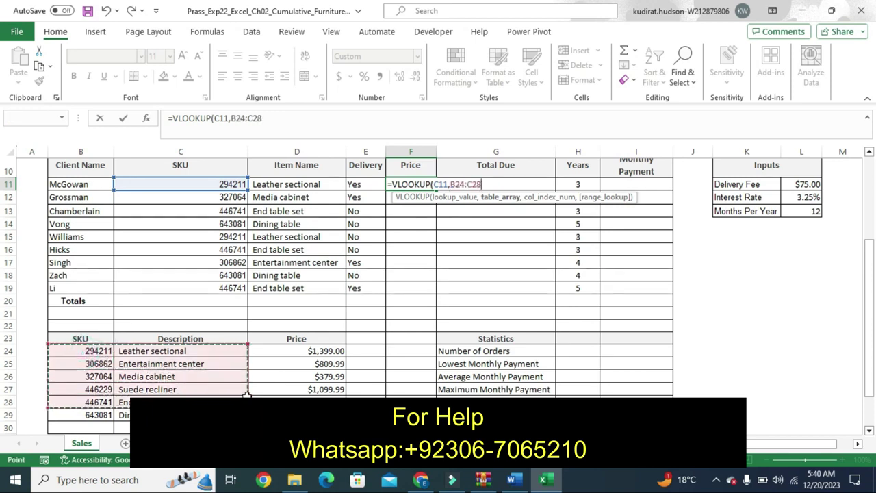
{"action": "left_click_drag", "start_coordinate": [248, 395], "coordinate": [329, 414]}
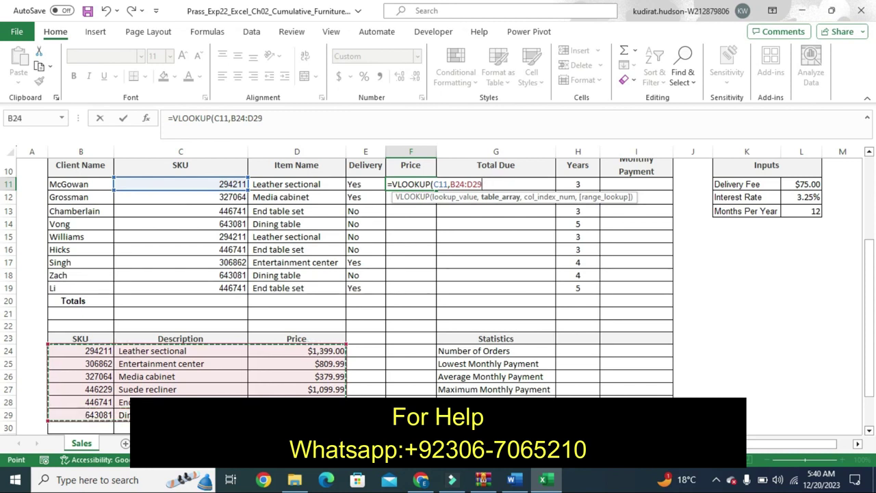
{"action": "key", "text": "F4"}
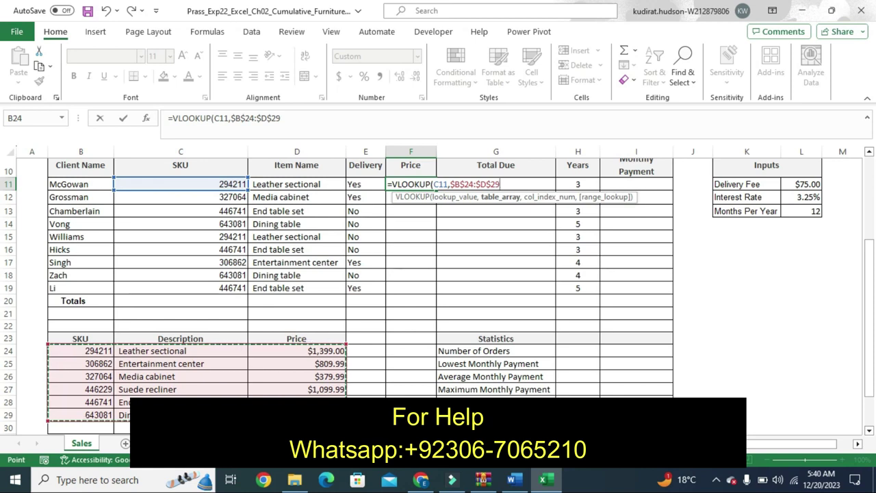
{"action": "type", "text": ","}
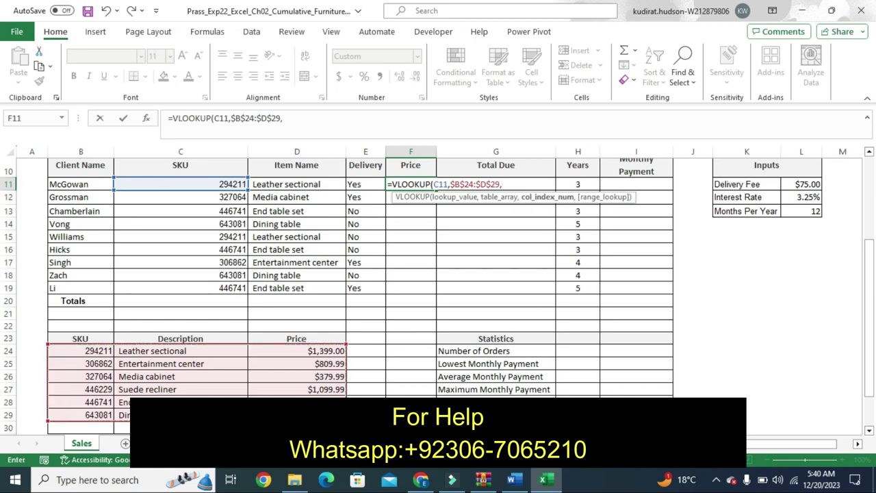
{"action": "type", "text": "3"}
{"action": "type", "text": ","}
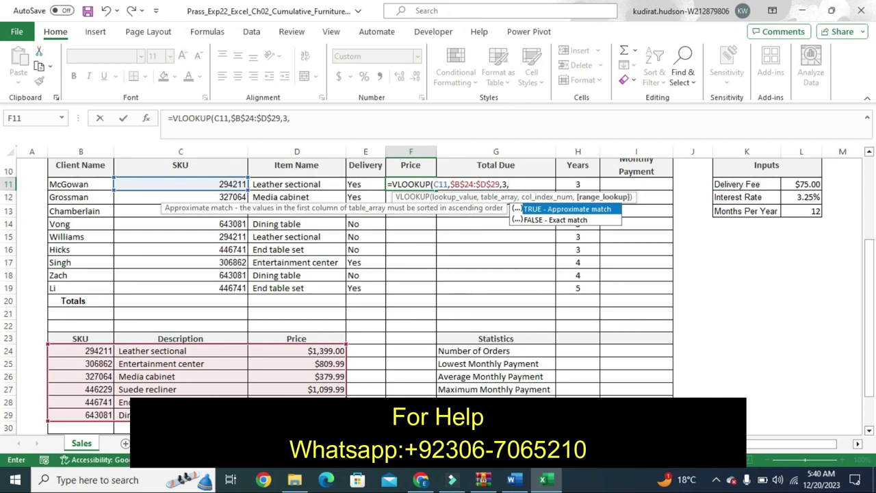
{"action": "double_click", "coordinate": [533, 220]}
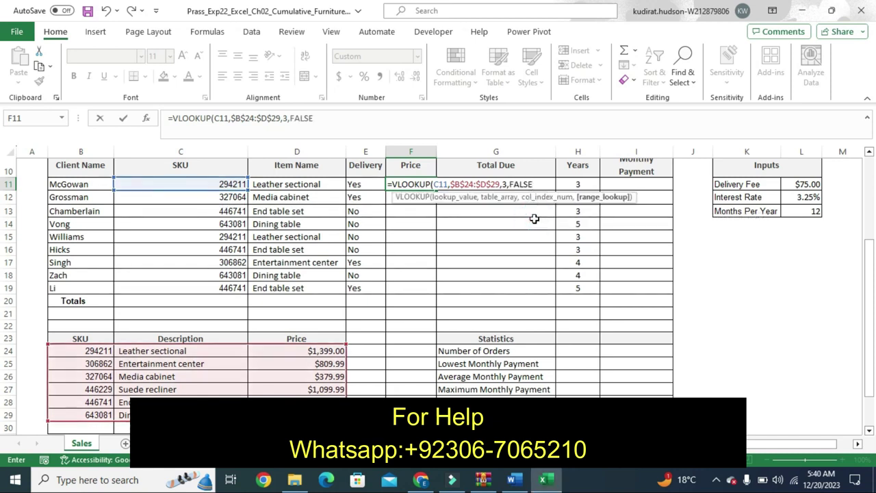
{"action": "type", "text": ")"}
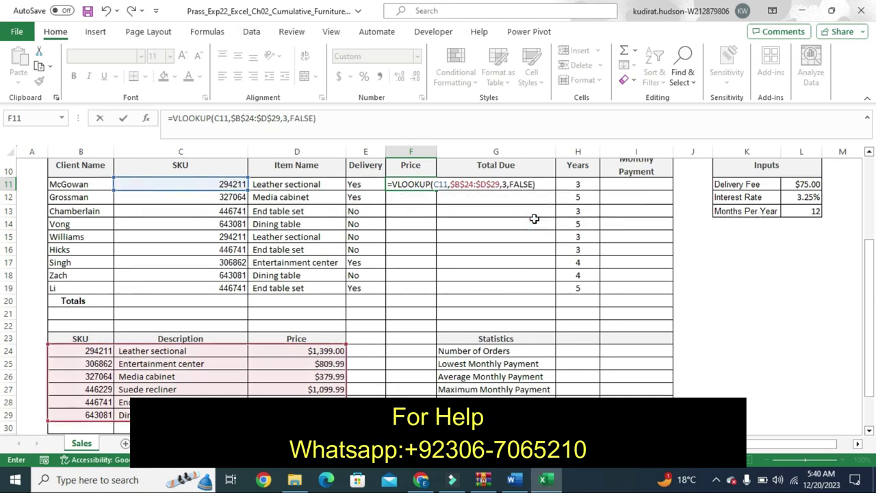
{"action": "key", "text": "Return"}
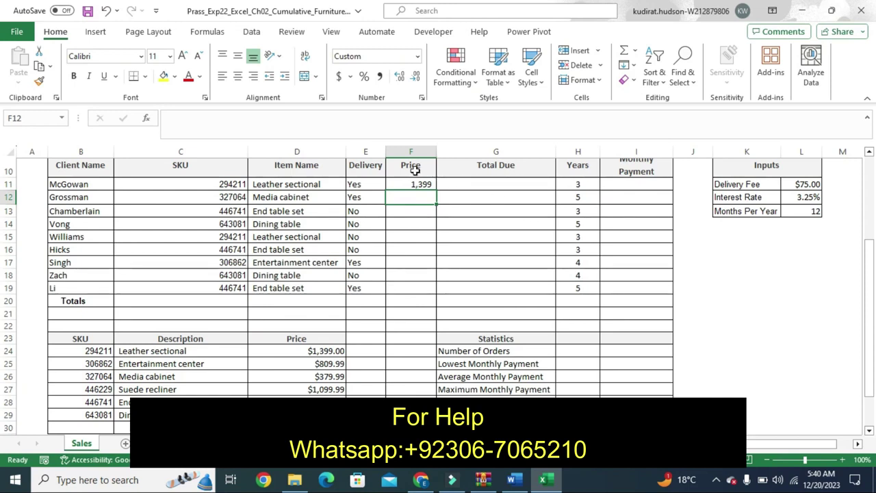
Fill F11's price lookup down to F19 (1,399 to 468), with the Word instructions back in front
{"action": "left_click", "coordinate": [416, 181]}
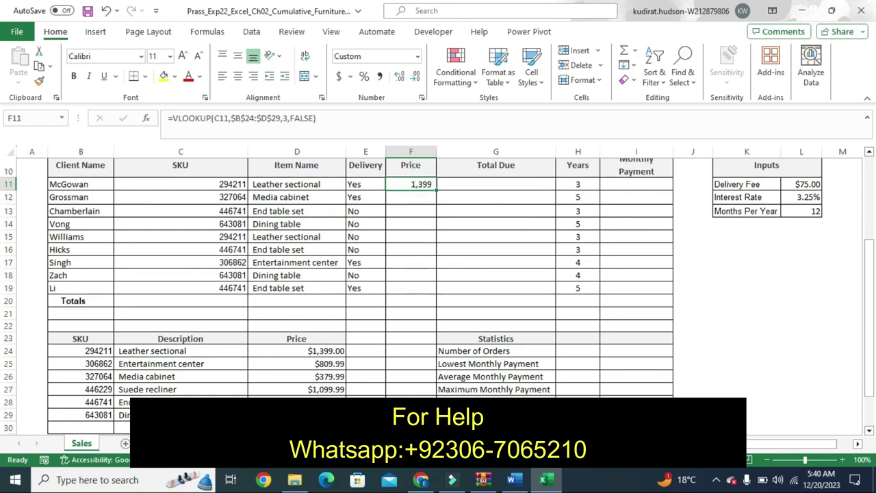
{"action": "left_click", "coordinate": [513, 481]}
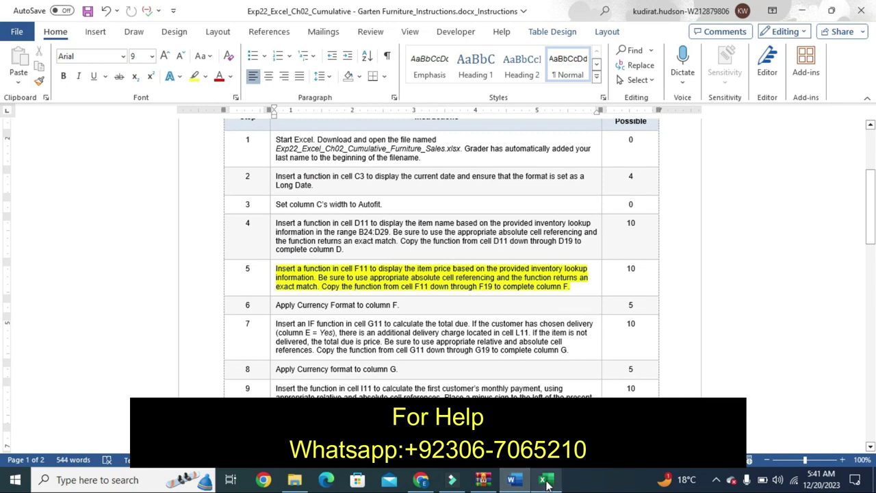
{"action": "left_click", "coordinate": [545, 481]}
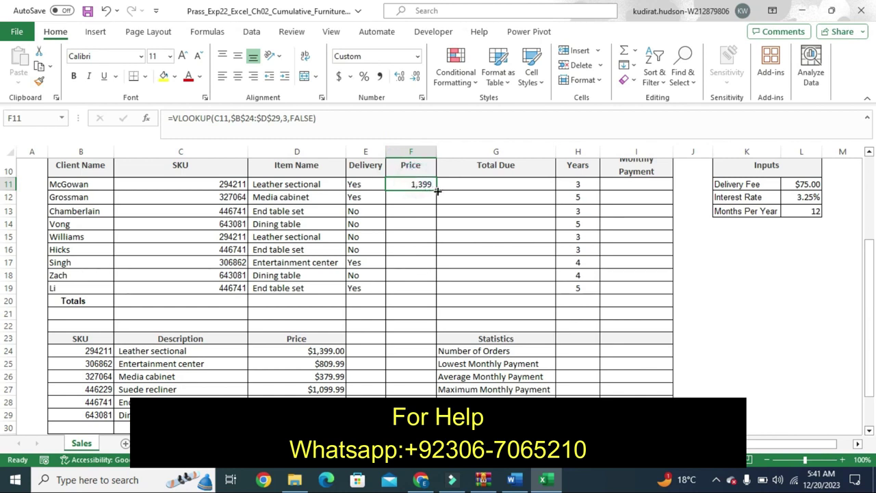
{"action": "mouse_move", "coordinate": [436, 191]}
{"action": "left_mouse_down"}
{"action": "mouse_move", "coordinate": [429, 279]}
{"action": "mouse_move", "coordinate": [437, 291]}
{"action": "left_mouse_up"}
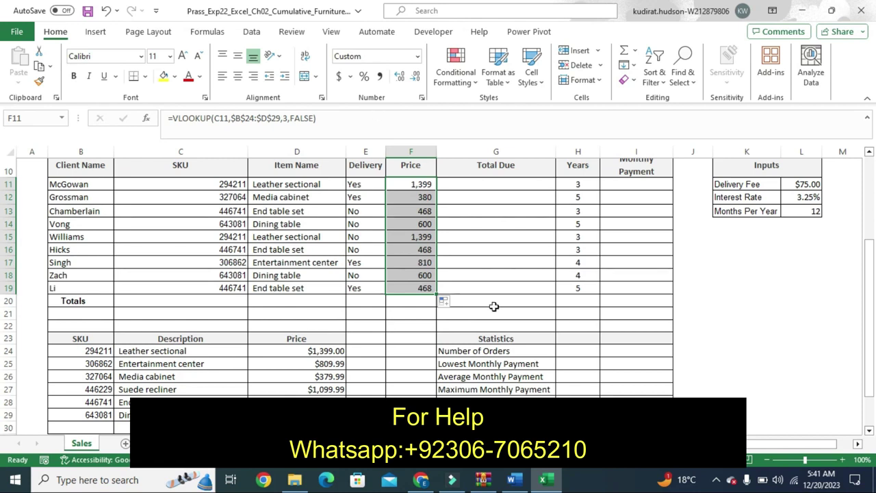
{"action": "left_click", "coordinate": [514, 481]}
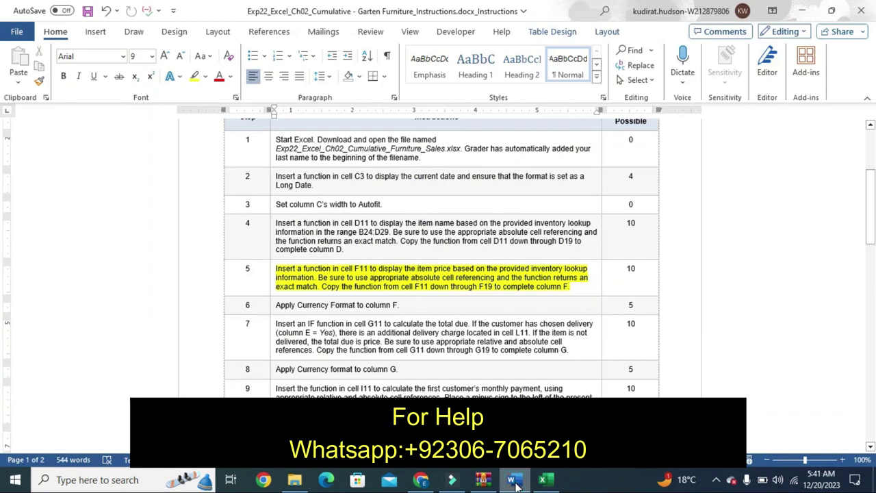